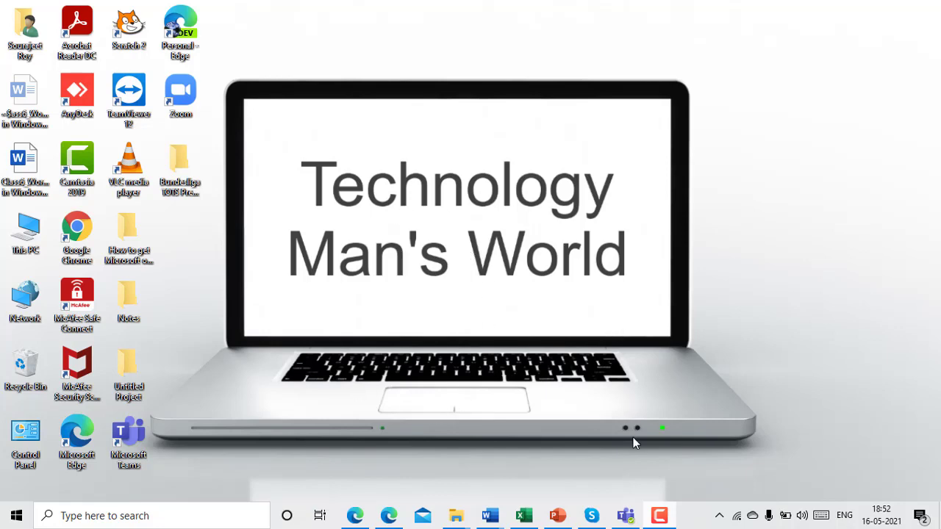
# Step: Switch to Teams, join the "Improving our YouTube Channel meeting" from its General channel invitation with the microphone off, and maximize the meeting window
pyautogui.click(625, 515)
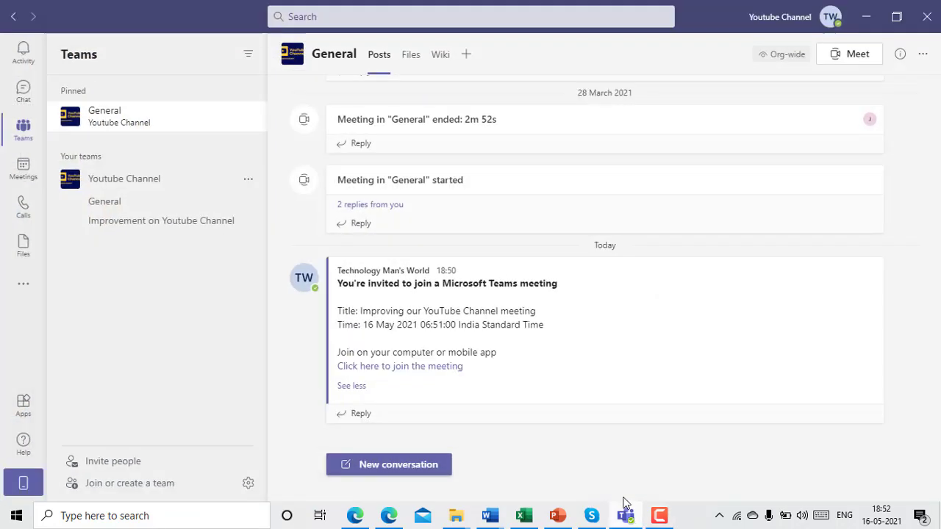
pyautogui.click(422, 366)
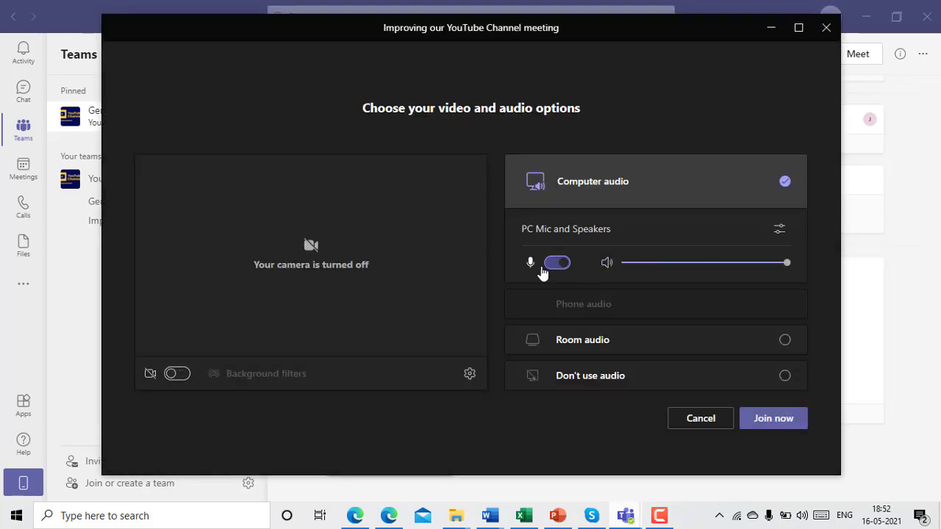
pyautogui.click(553, 265)
pyautogui.click(771, 420)
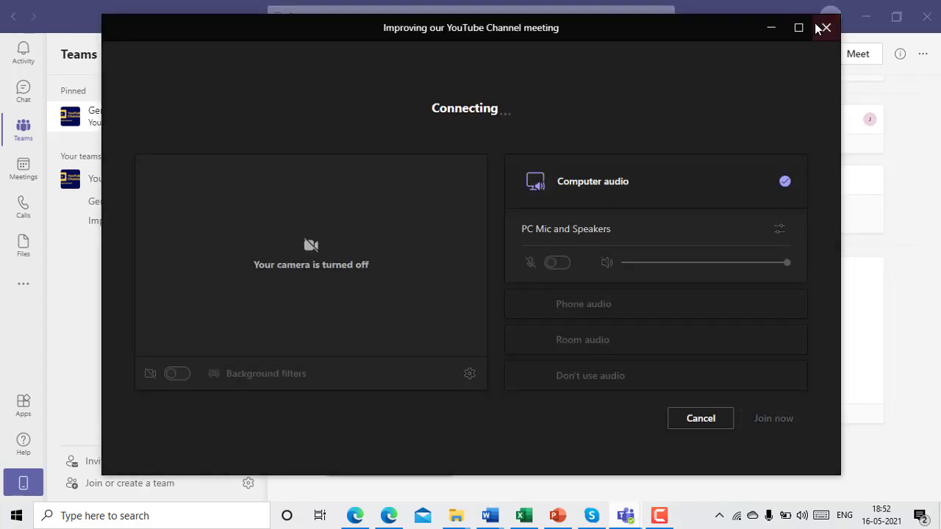
pyautogui.click(799, 27)
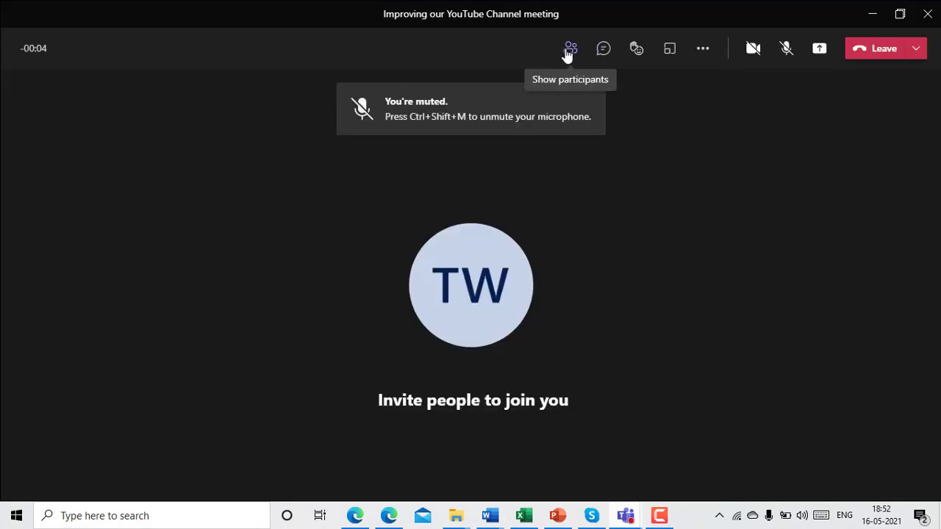
# Step: Show the meeting's participants, search for the first invitee by name and request that person to join
pyautogui.click(566, 51)
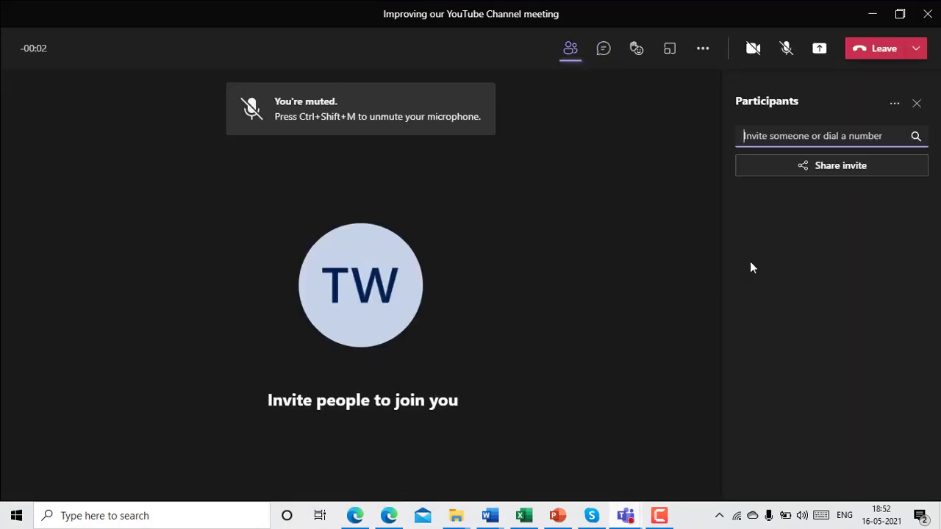
pyautogui.write('Thomas')
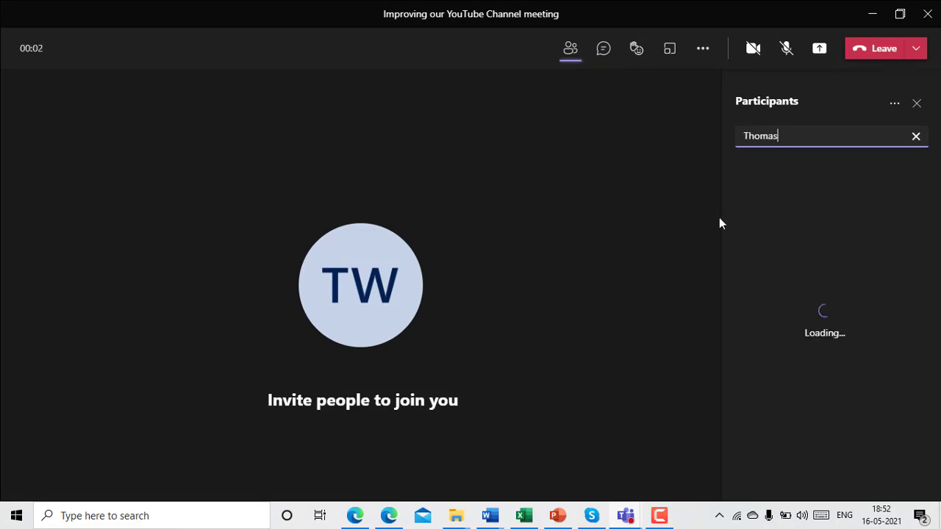
pyautogui.click(853, 213)
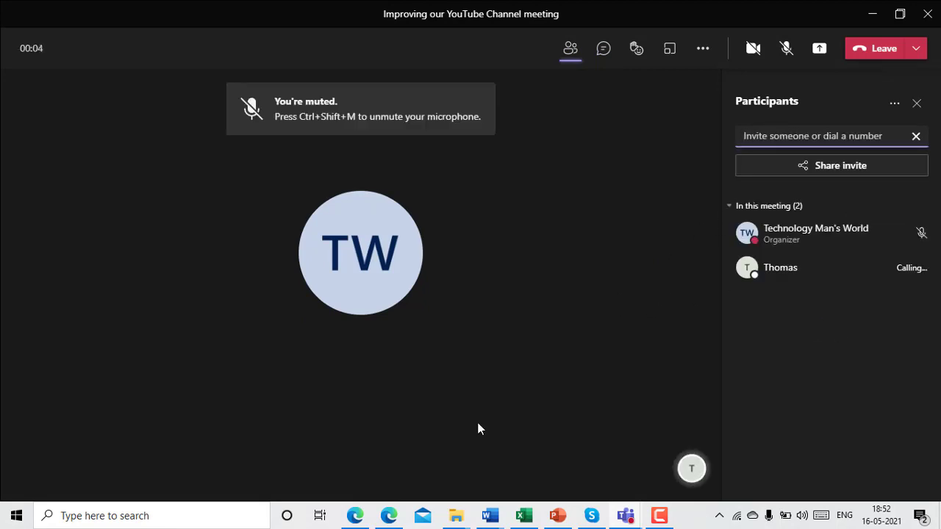
# Step: Switch to the first invitee's Teams session in Edge, accept the incoming meeting request and join with the microphone off
pyautogui.click(381, 516)
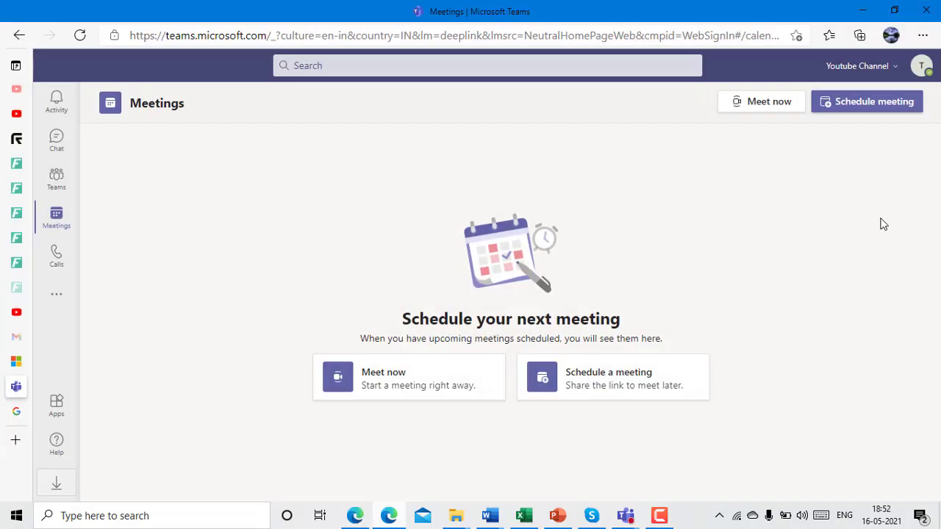
pyautogui.click(785, 479)
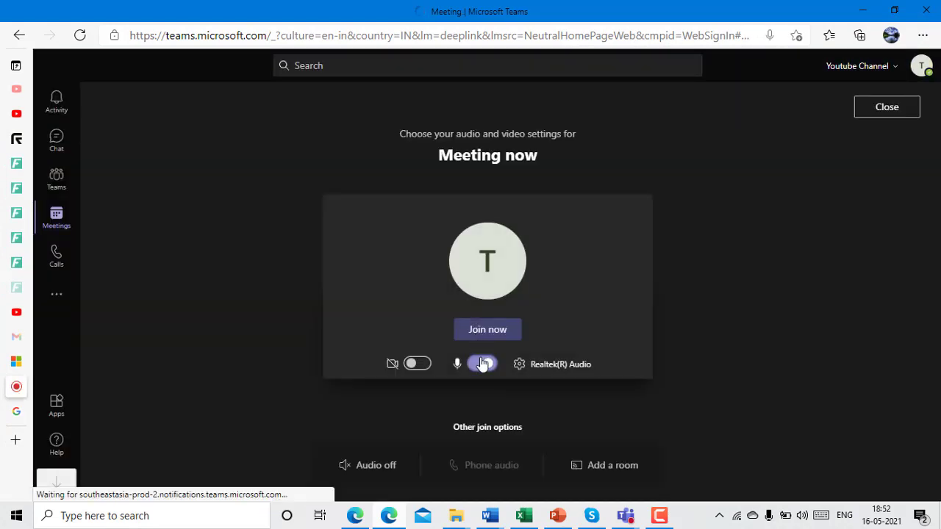
pyautogui.click(489, 362)
pyautogui.click(477, 335)
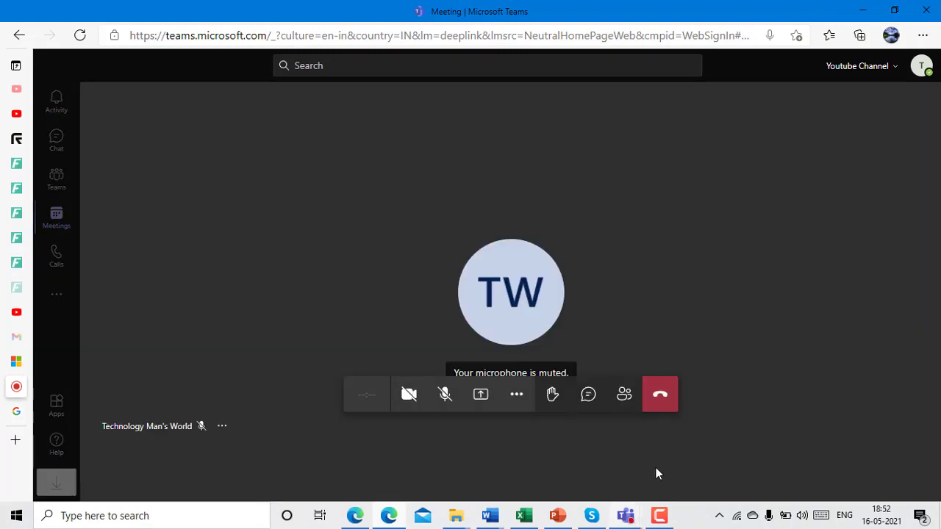
# Step: Return to the organizer's meeting window, search for the second invitee by name and request that person to join
pyautogui.moveTo(637, 515)
pyautogui.click(687, 445)
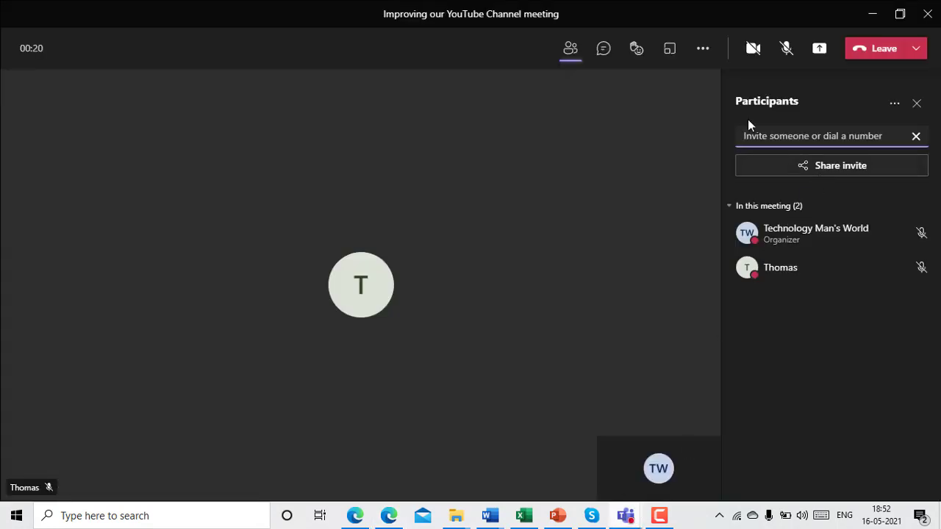
pyautogui.write('James')
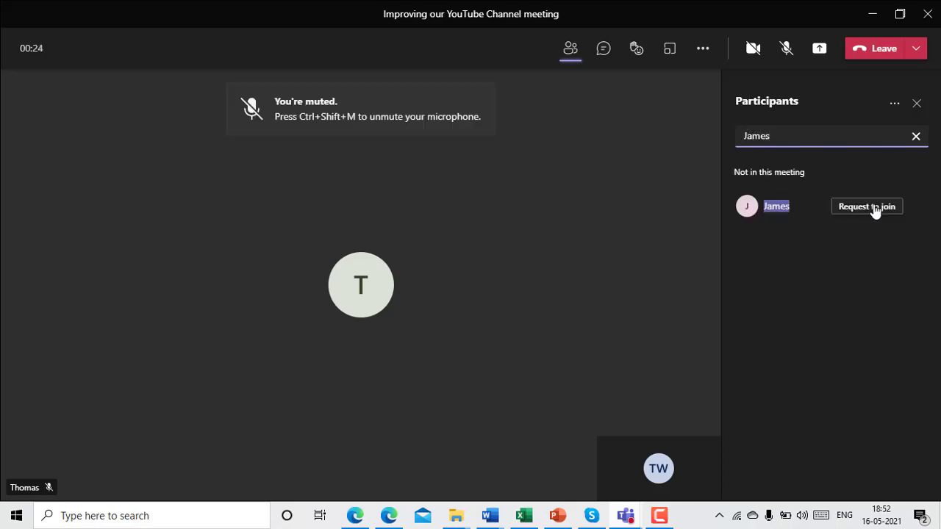
pyautogui.click(871, 205)
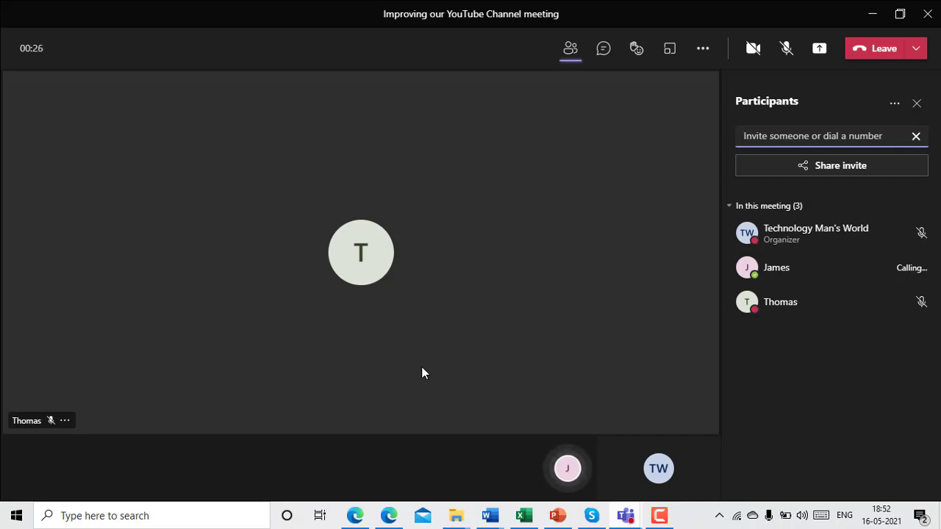
# Step: Switch to the second invitee's Teams session in the guest Edge window, accept the meeting request and join with the microphone off
pyautogui.moveTo(355, 515)
pyautogui.click(402, 418)
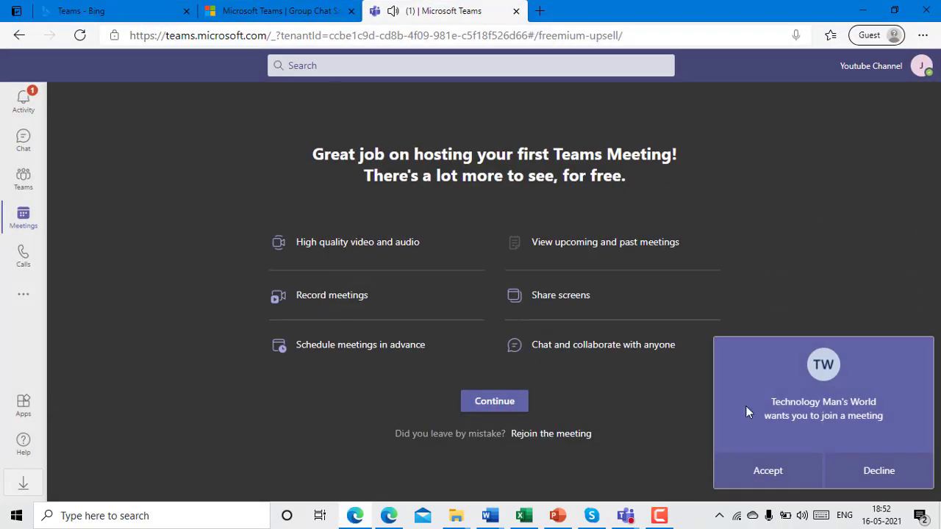
pyautogui.click(788, 484)
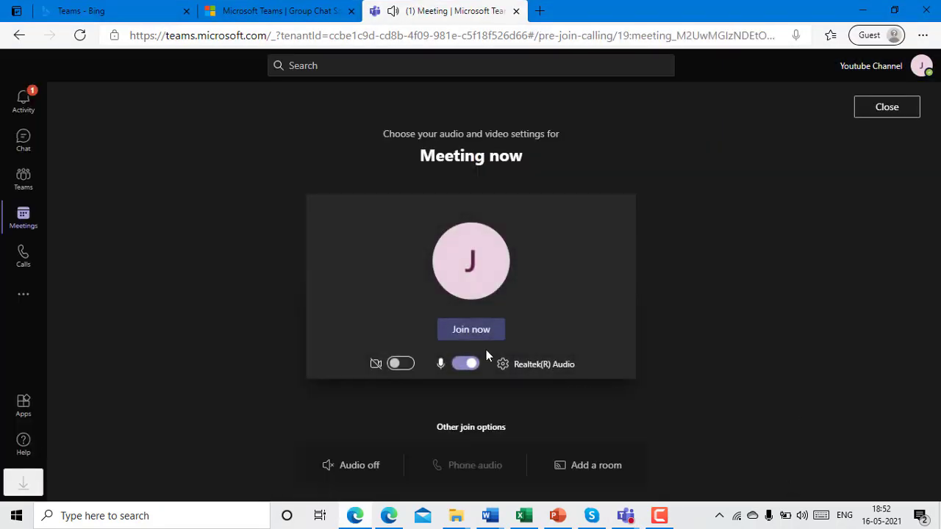
pyautogui.click(468, 363)
pyautogui.click(471, 338)
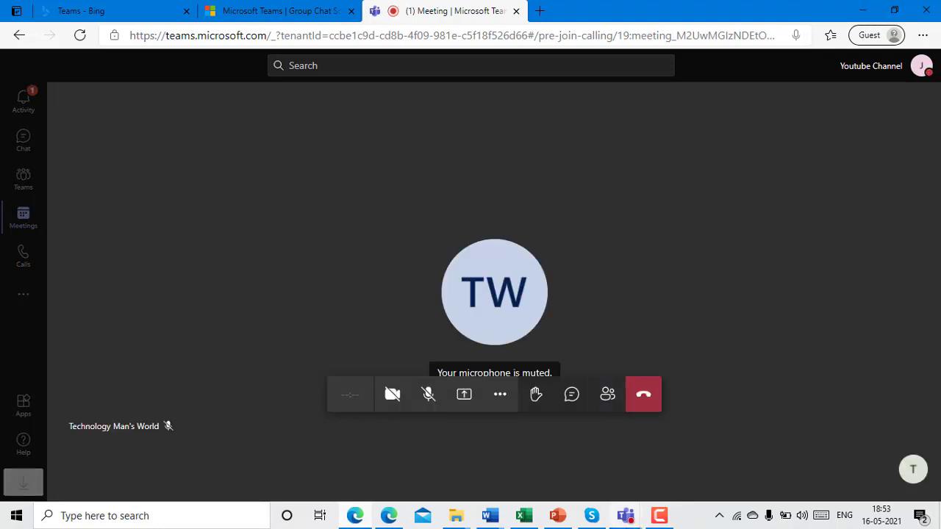
# Step: Return to the organizer's meeting window, turn the microphone on and off again, and close the participant list
pyautogui.moveTo(626, 515)
pyautogui.click(670, 458)
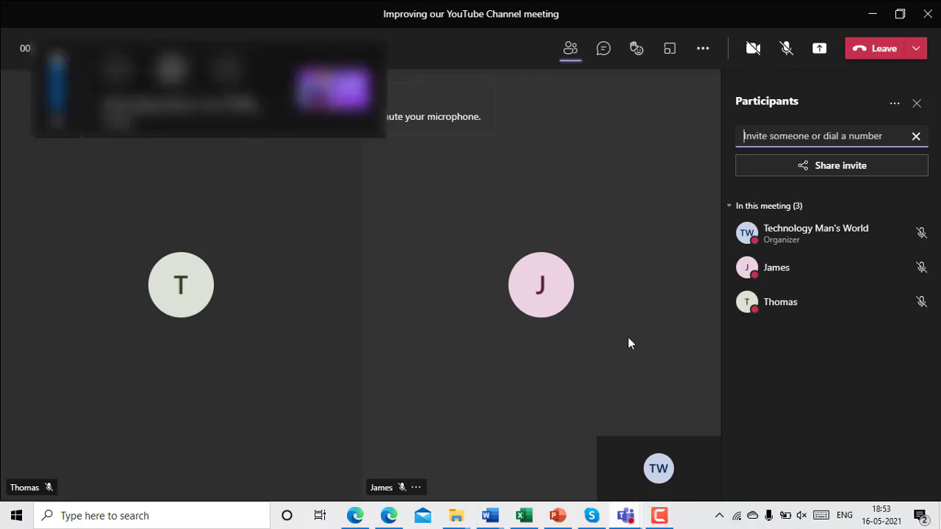
pyautogui.click(786, 49)
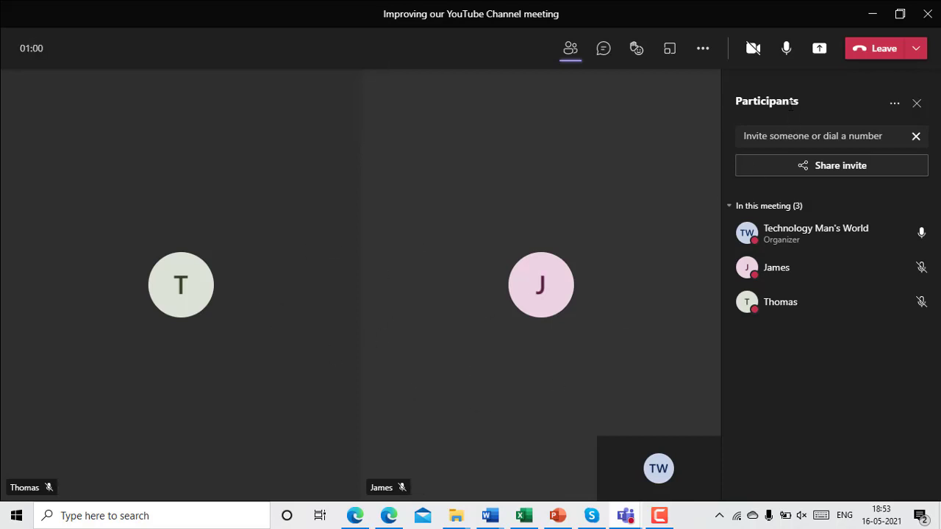
pyautogui.click(786, 49)
pyautogui.click(923, 104)
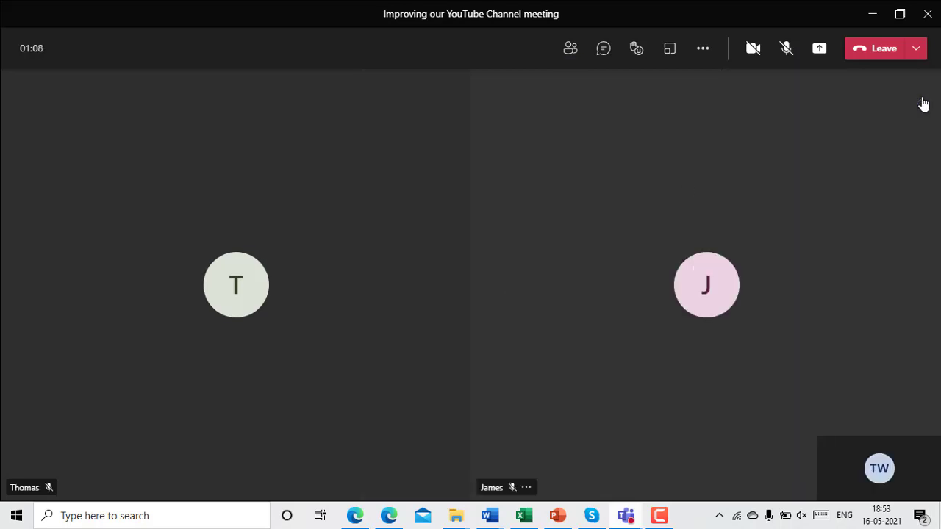
# Step: Share the Presentation1.pptx PowerPoint window in the meeting and move to slide 2, "Make consistent videos"
pyautogui.click(825, 64)
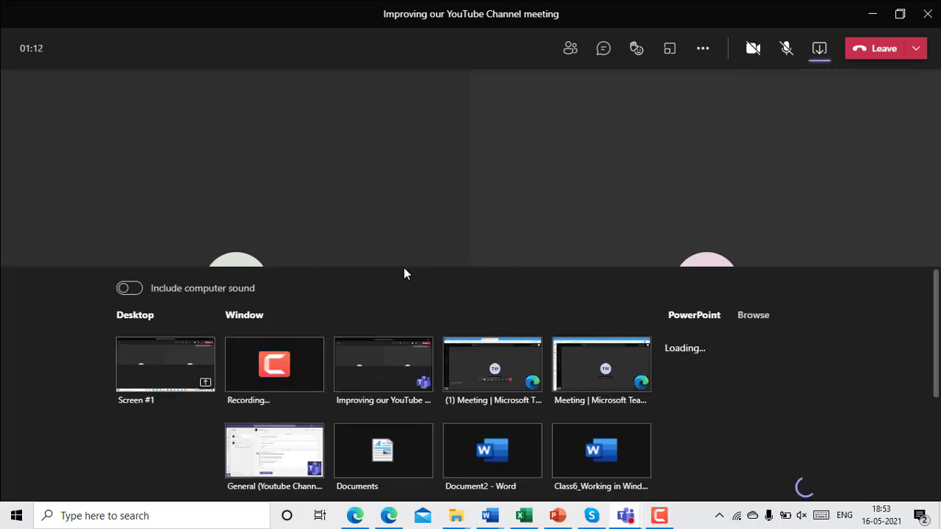
pyautogui.scroll(-3, 458, 378)
pyautogui.scroll(2, 458, 378)
pyautogui.scroll(-2, 458, 378)
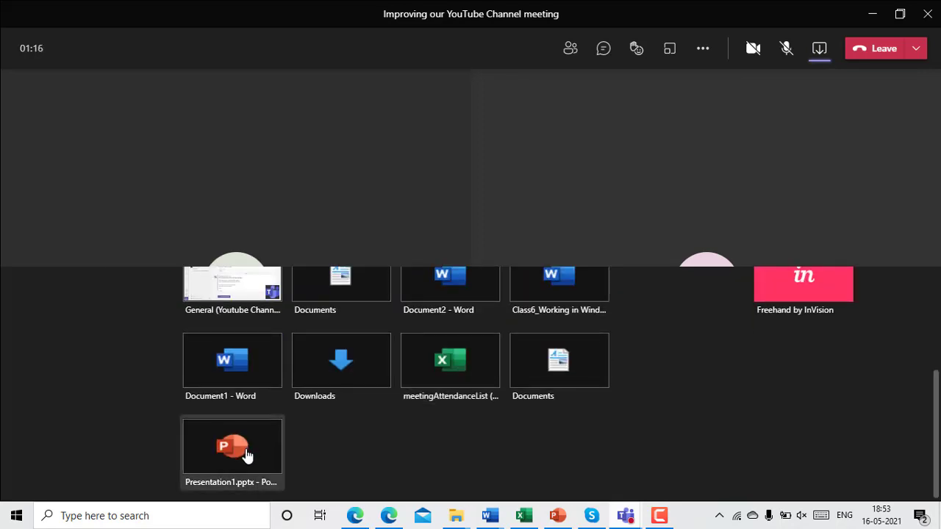
pyautogui.click(246, 457)
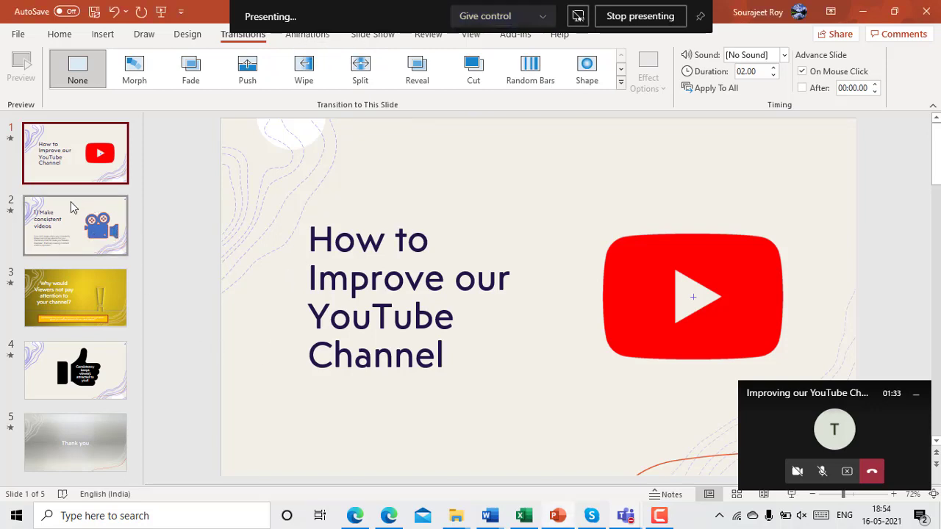
pyautogui.click(89, 234)
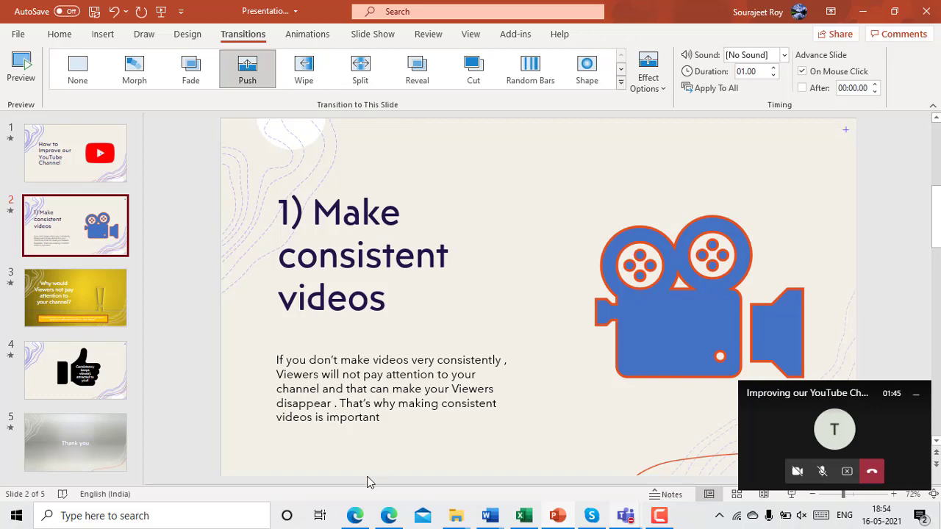
# Step: Switch to the second invitee's guest Edge window, view the shared slide there and leave the meeting from that session
pyautogui.moveTo(354, 519)
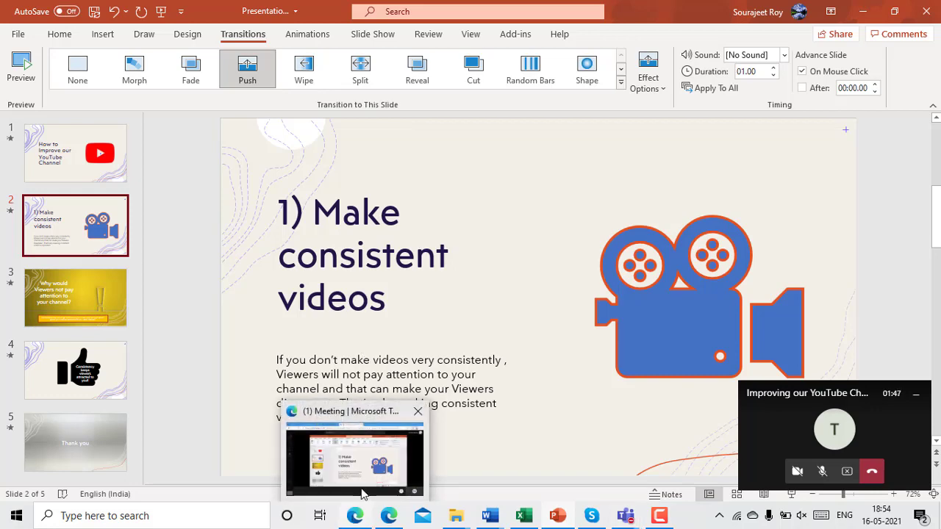
pyautogui.moveTo(362, 494)
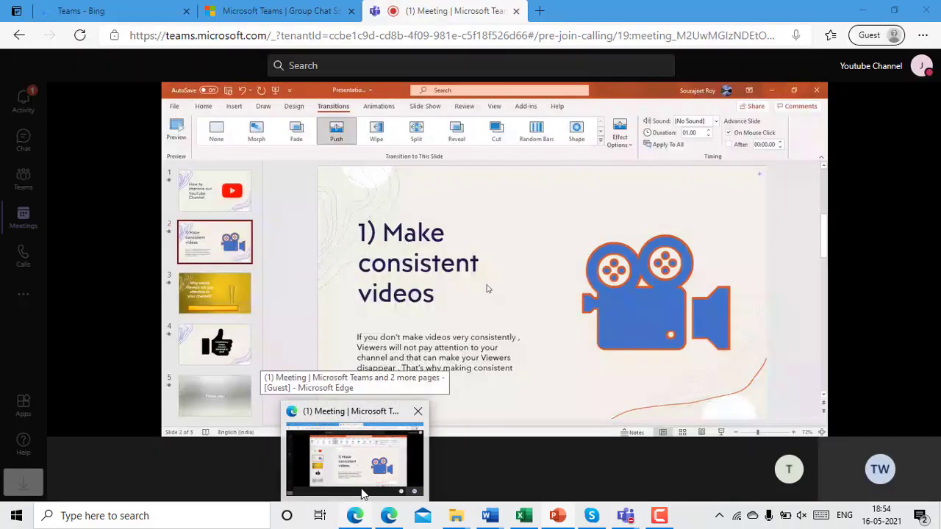
pyautogui.click(361, 491)
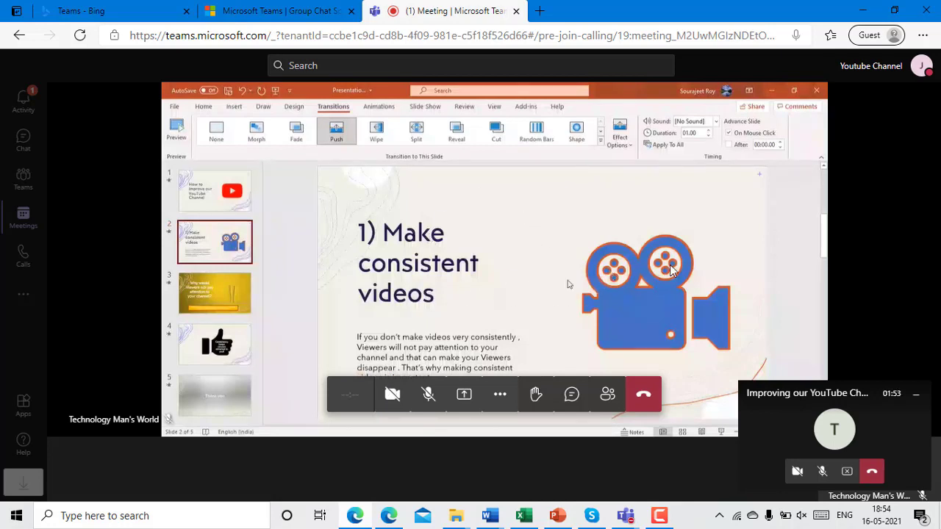
pyautogui.click(641, 403)
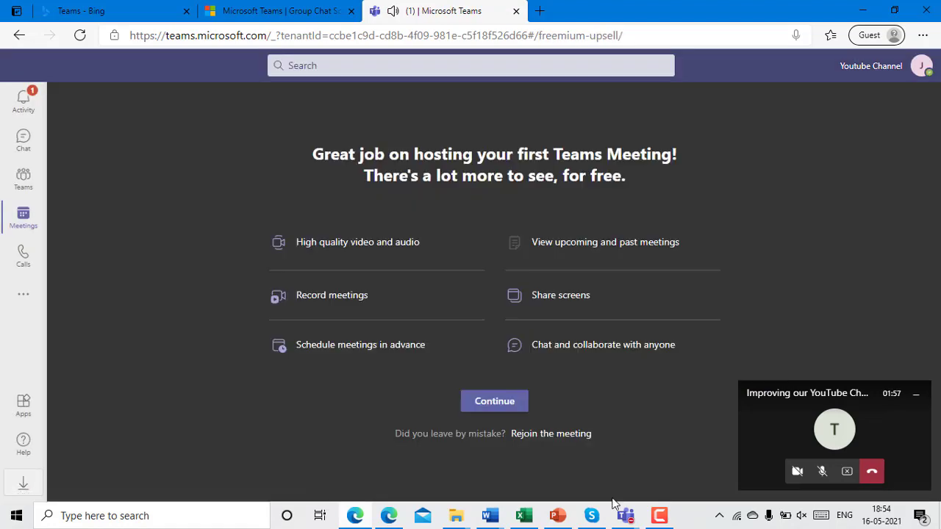
# Step: Switch back to the shared PowerPoint presentation and continue from slide 3 through to the closing "Thank you" slide
pyautogui.moveTo(623, 519)
pyautogui.moveTo(559, 518)
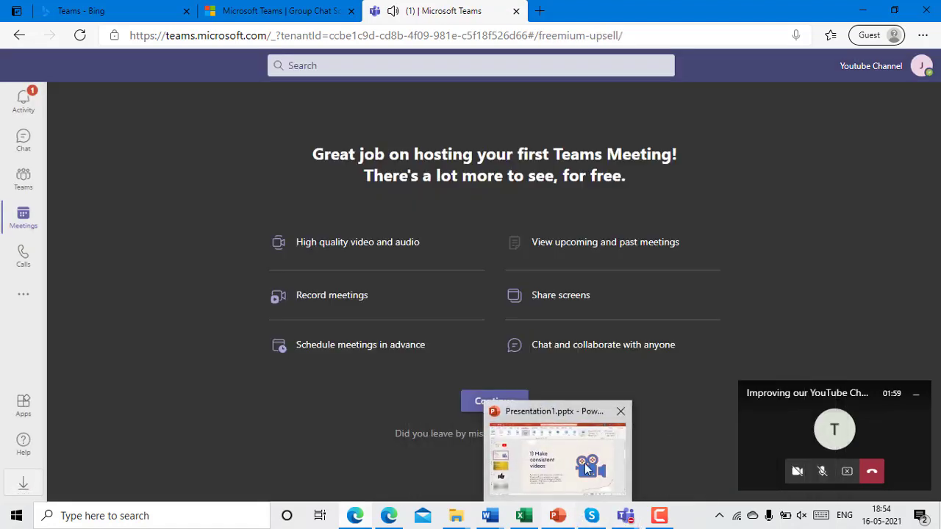
pyautogui.click(567, 456)
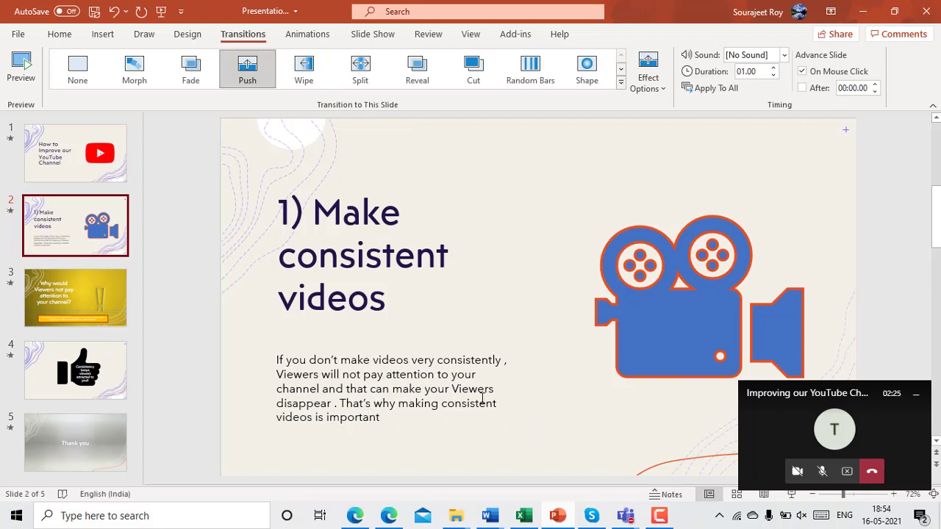
pyautogui.click(107, 299)
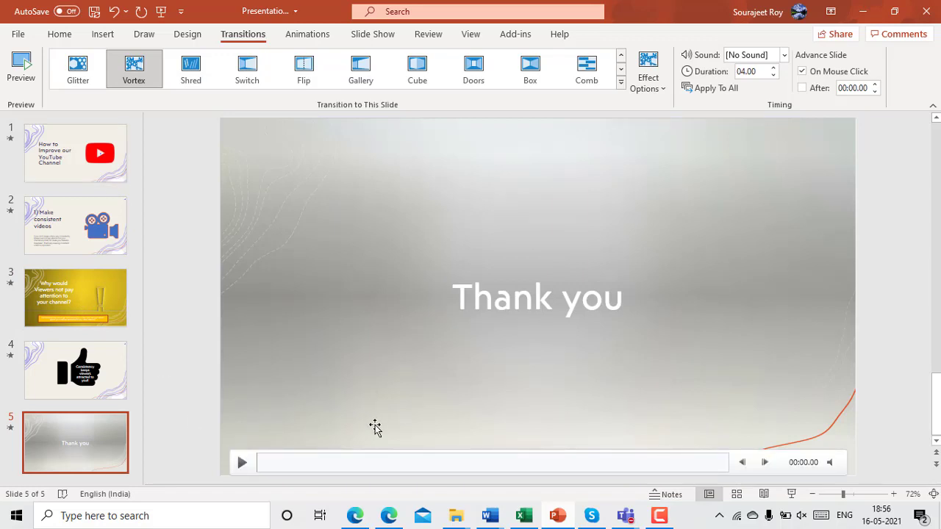
# Step: Switch to the second invitee's guest Edge session, dismiss the post-meeting page, and expand the full meeting invitation in the Youtube Channel team's General channel
pyautogui.moveTo(357, 516)
pyautogui.click(352, 430)
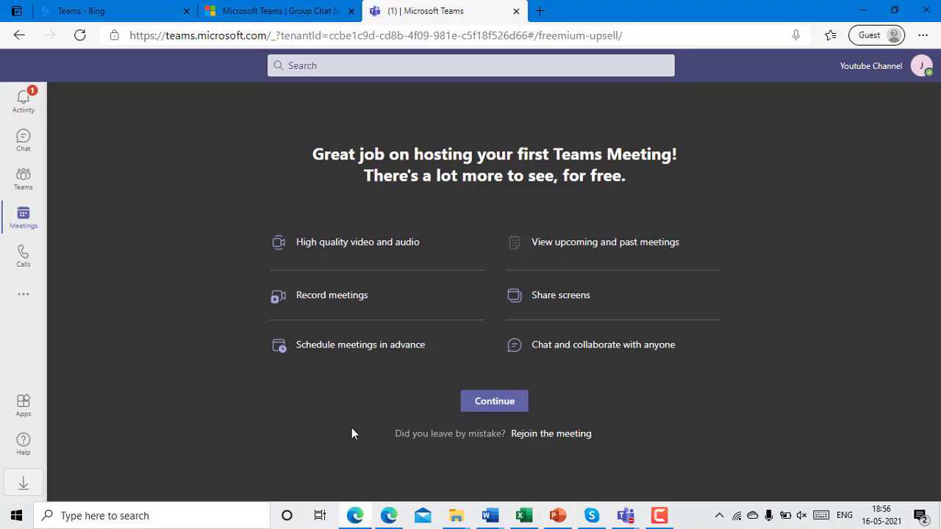
pyautogui.click(476, 409)
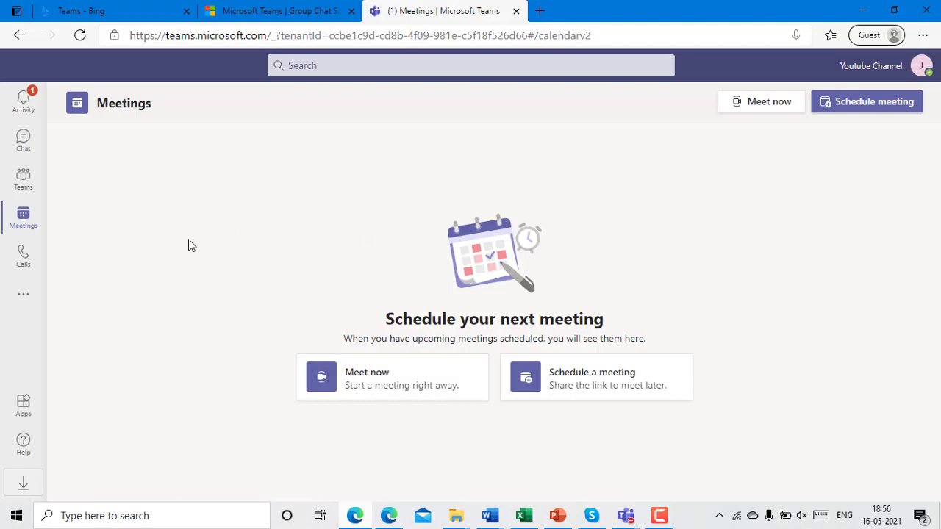
pyautogui.click(39, 183)
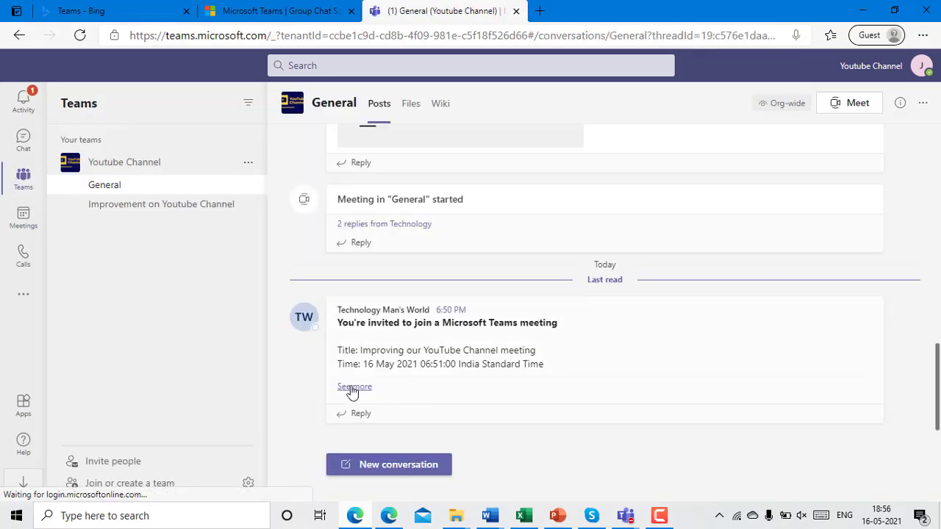
pyautogui.click(352, 385)
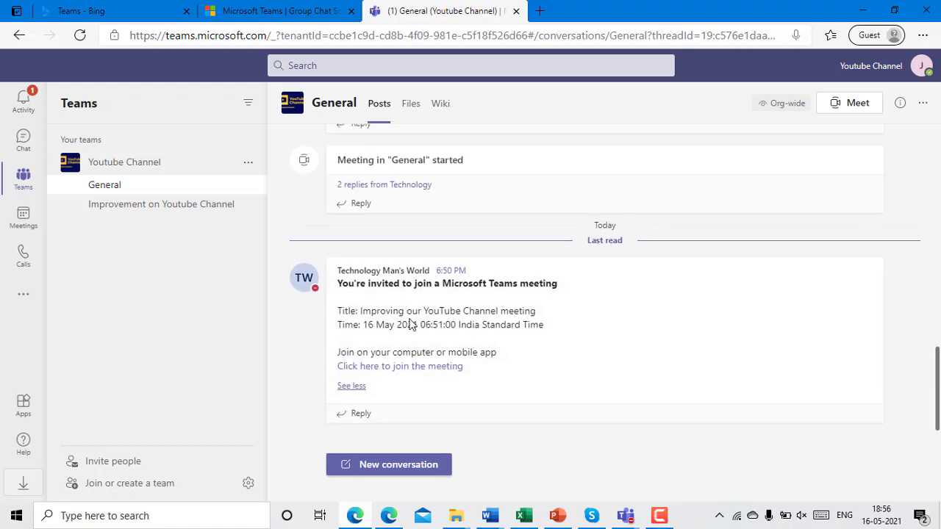
pyautogui.scroll(1, 541, 330)
pyautogui.scroll(-1, 541, 330)
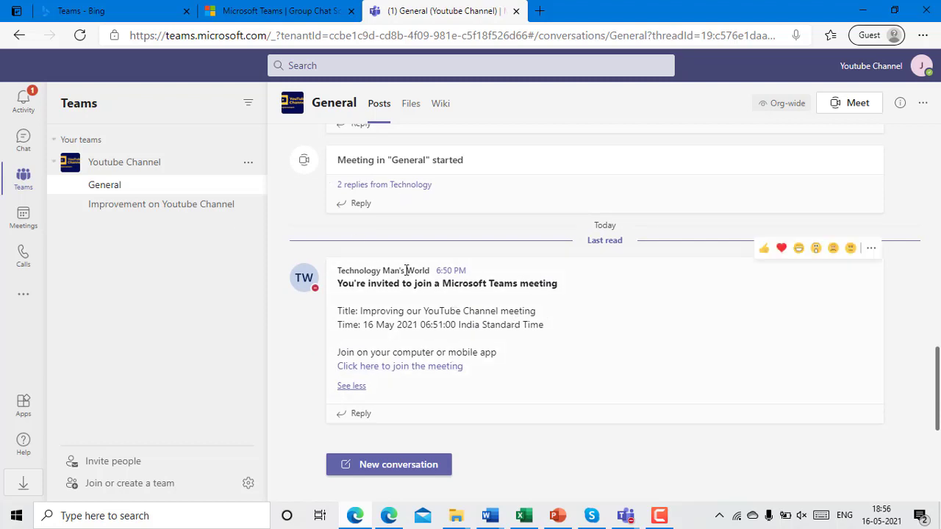
# Step: Rejoin the "Improving our YouTube Channel meeting" from the second invitee's guest session, using the invitation in the General channel
pyautogui.click(29, 230)
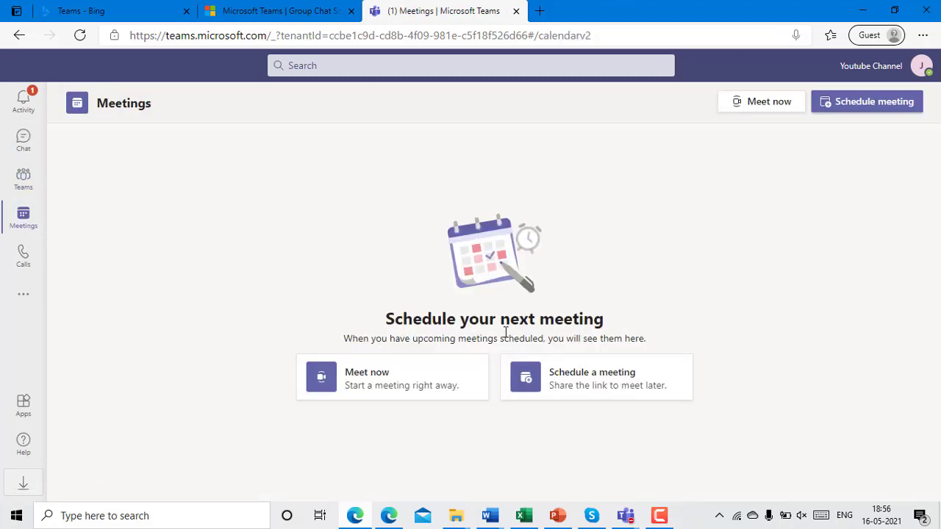
pyautogui.click(24, 179)
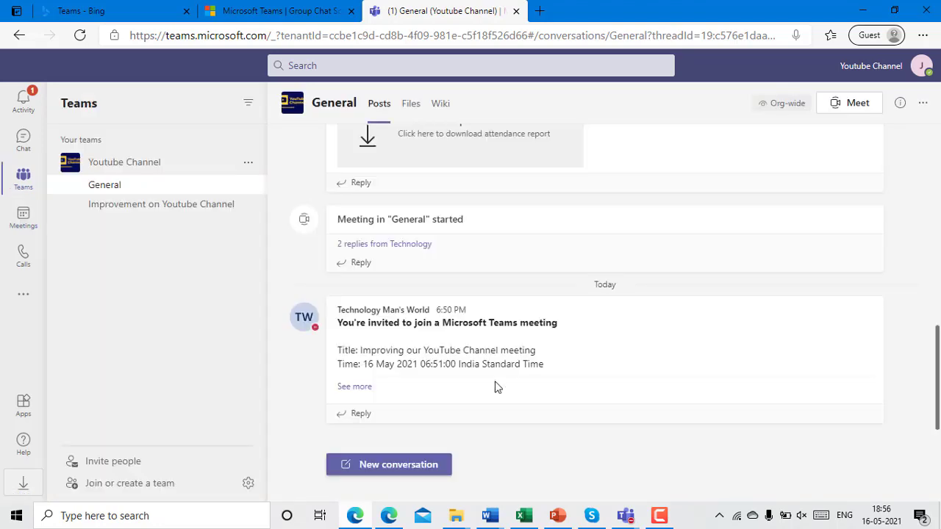
pyautogui.click(365, 387)
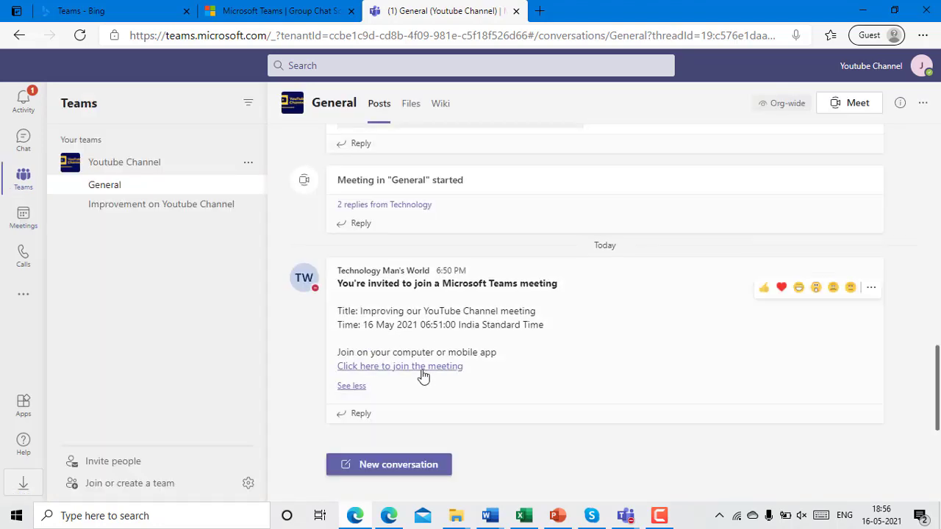
pyautogui.click(422, 370)
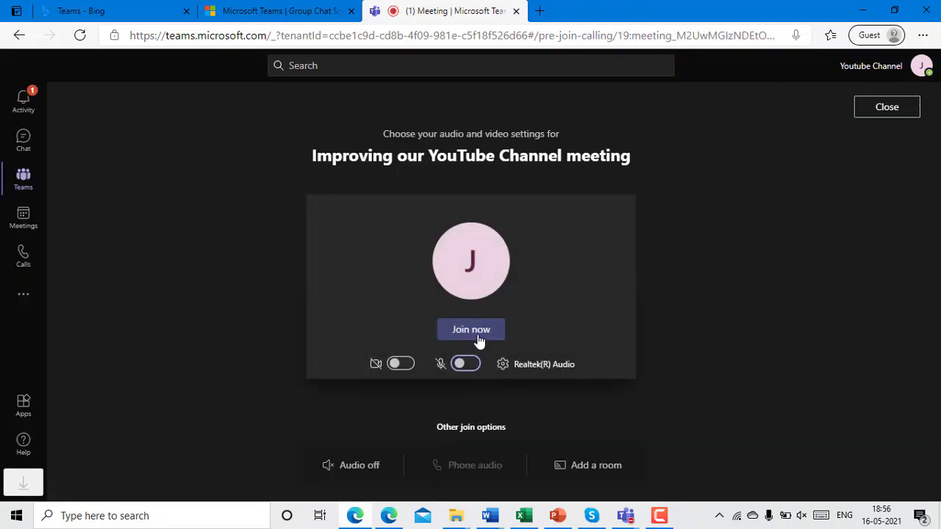
pyautogui.click(474, 331)
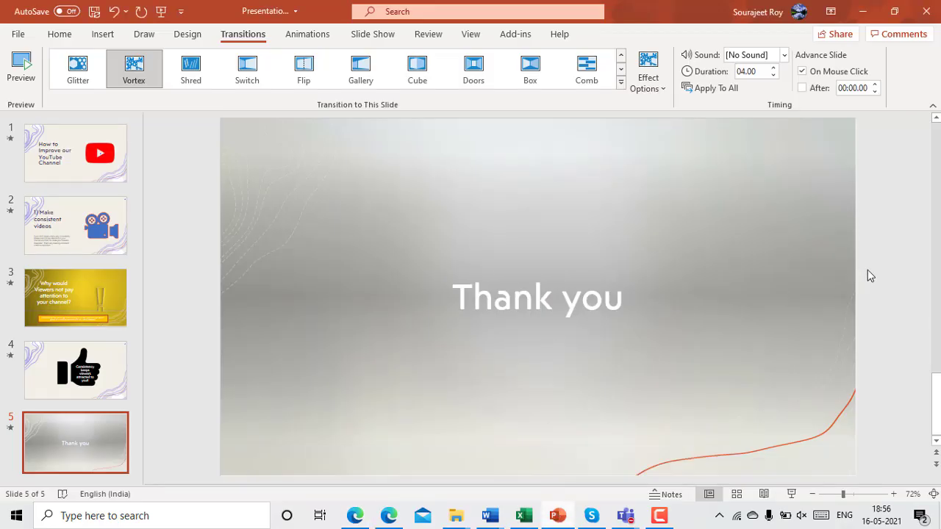
# Step: Page back and forth through the slides of the PowerPoint presentation, ending on the closing "Thank you" slide
pyautogui.click(42, 247)
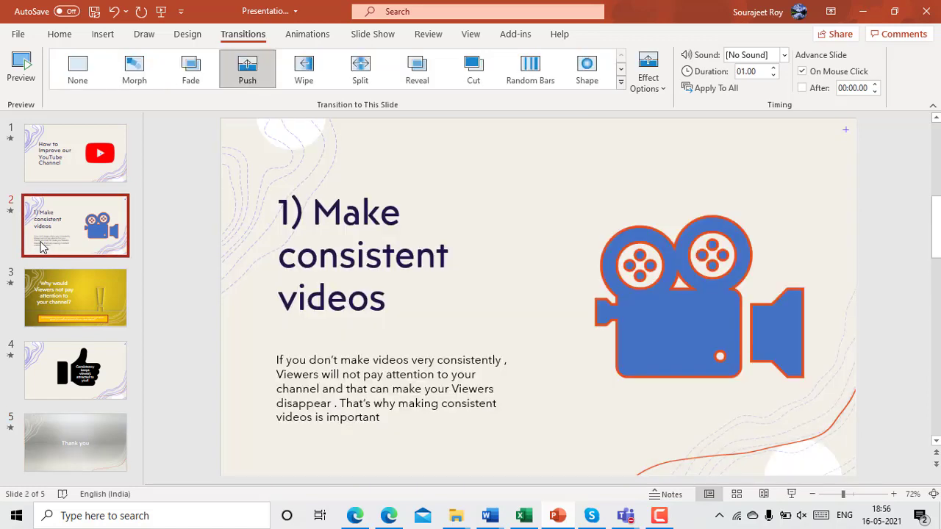
pyautogui.click(84, 166)
pyautogui.click(126, 392)
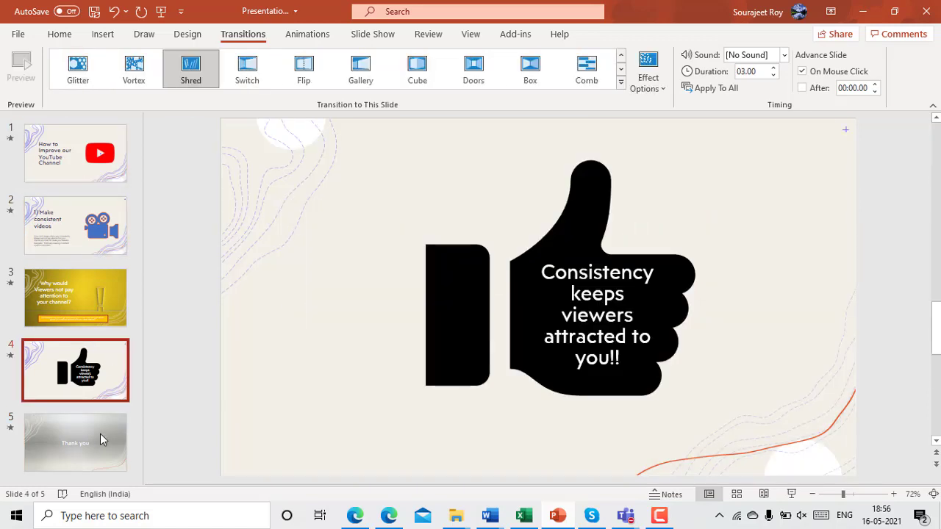
pyautogui.click(111, 441)
pyautogui.click(111, 371)
pyautogui.click(109, 316)
pyautogui.click(101, 221)
pyautogui.click(100, 172)
pyautogui.click(106, 231)
pyautogui.click(109, 316)
pyautogui.click(99, 408)
pyautogui.click(99, 389)
pyautogui.click(103, 439)
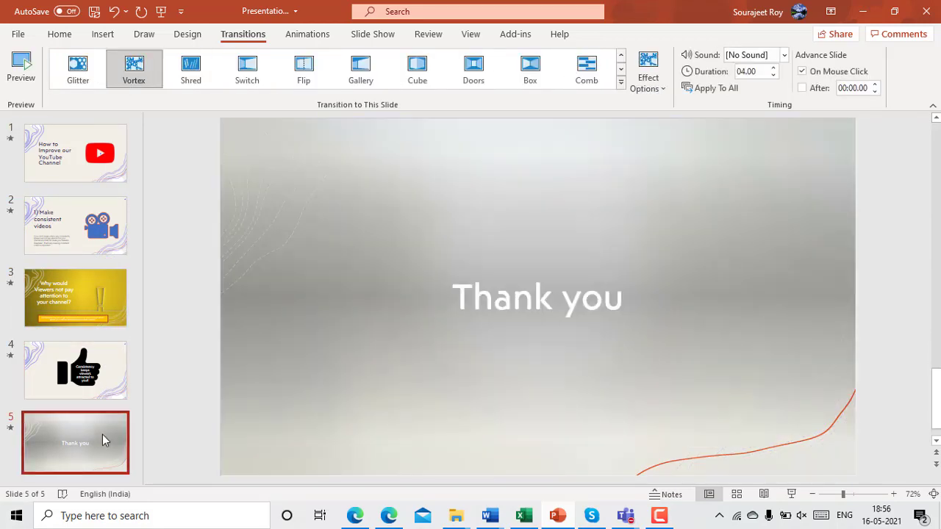
# Step: Switch to the Teams meeting window, unmute and re-mute the microphone, and check who is in the participants list
pyautogui.moveTo(632, 520)
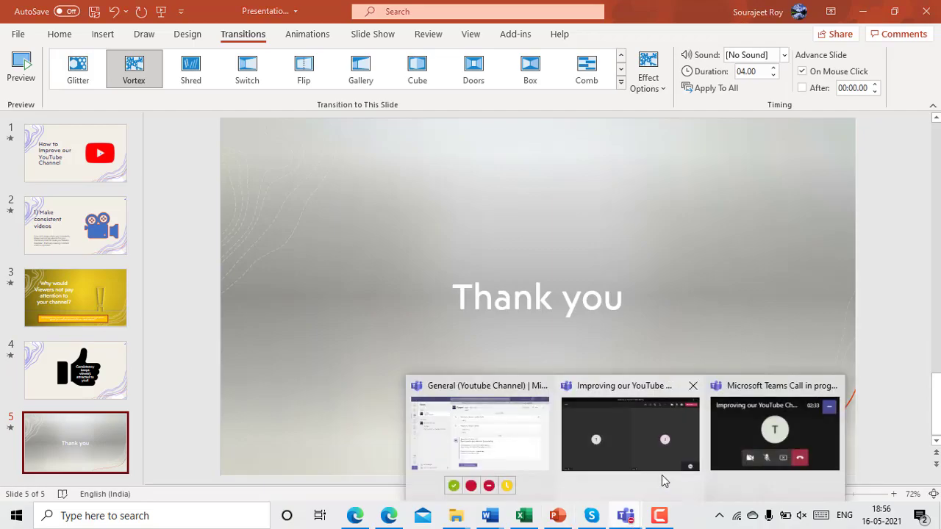
pyautogui.click(656, 441)
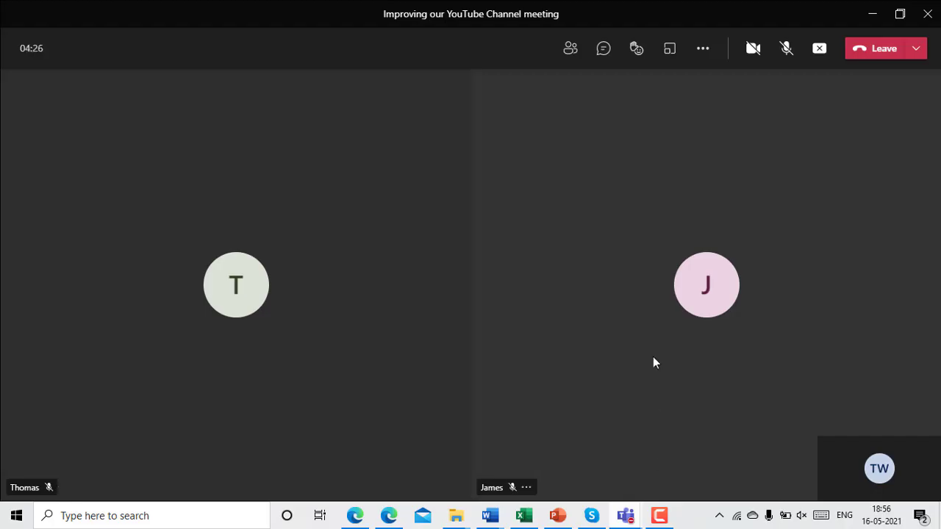
pyautogui.click(788, 51)
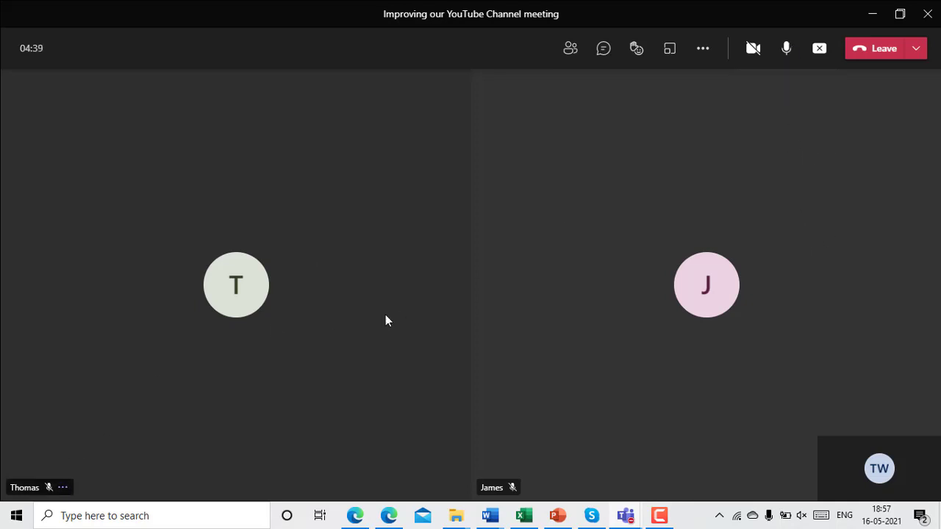
pyautogui.click(787, 49)
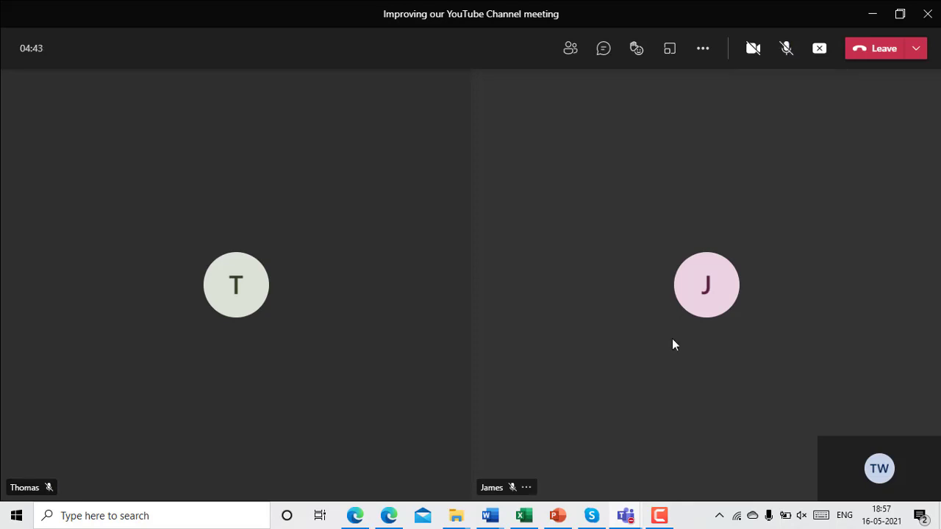
pyautogui.click(566, 50)
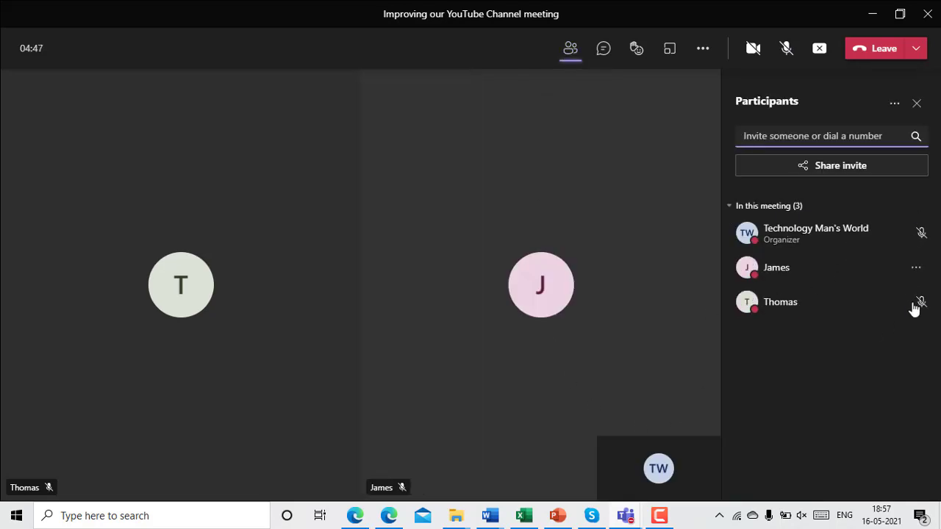
pyautogui.click(917, 103)
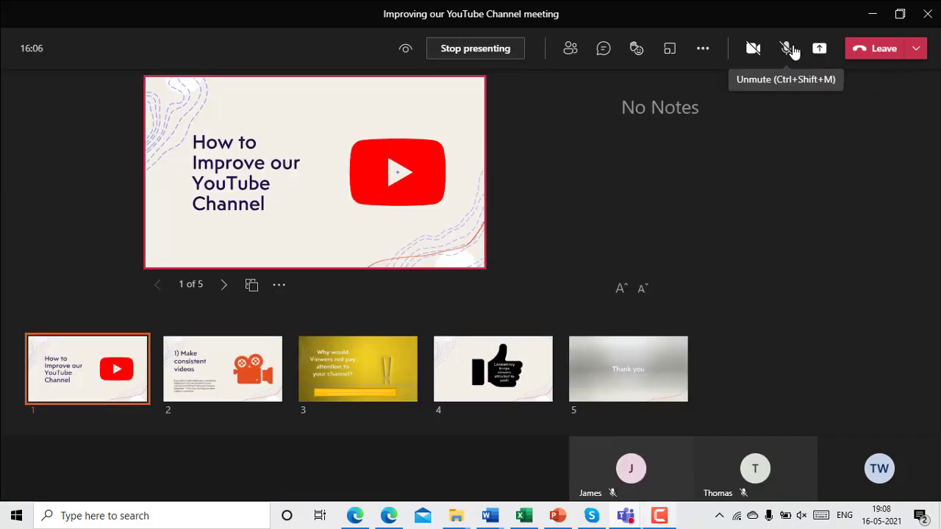
# Step: Unmute the organizer's microphone, check the shared first slide in the first invitee's Edge session, and mute the organizer again
pyautogui.click(787, 48)
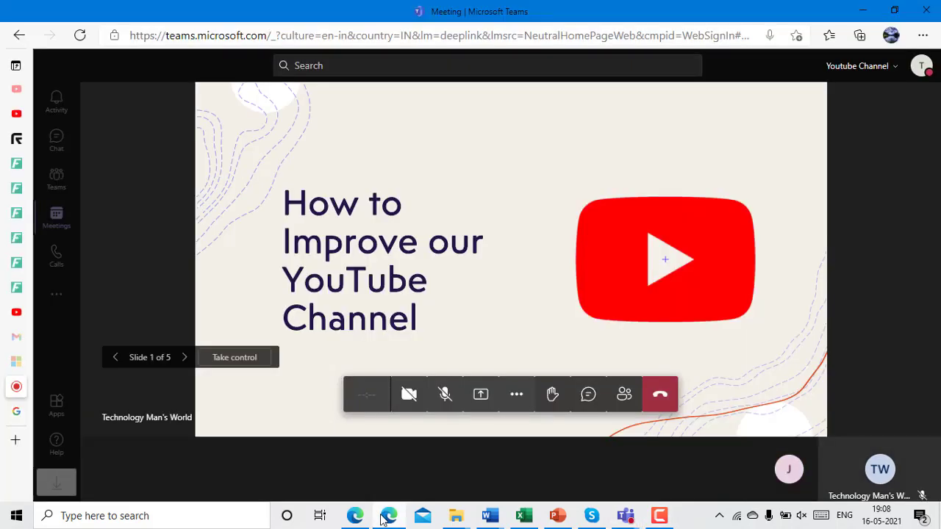
pyautogui.click(385, 517)
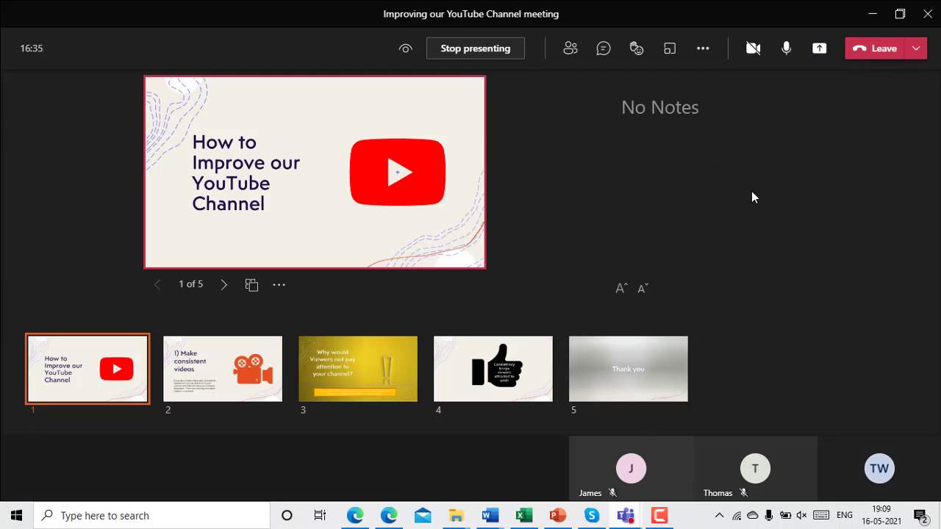
pyautogui.click(783, 53)
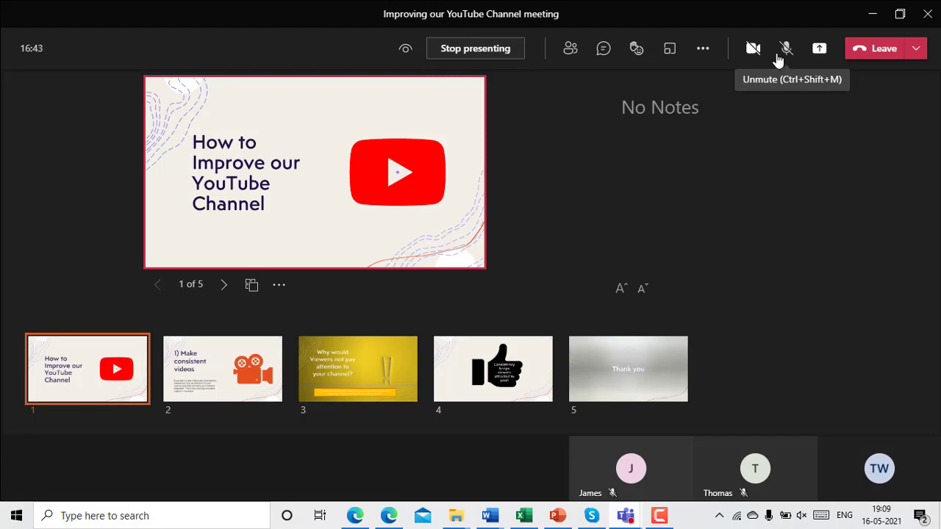
# Step: Download the attendance list from the meeting's participants options
pyautogui.click(567, 52)
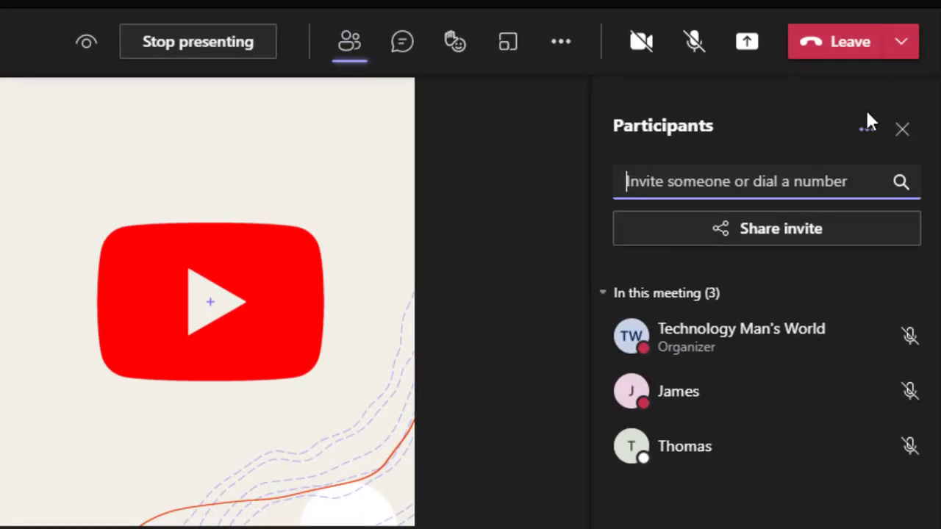
pyautogui.click(867, 131)
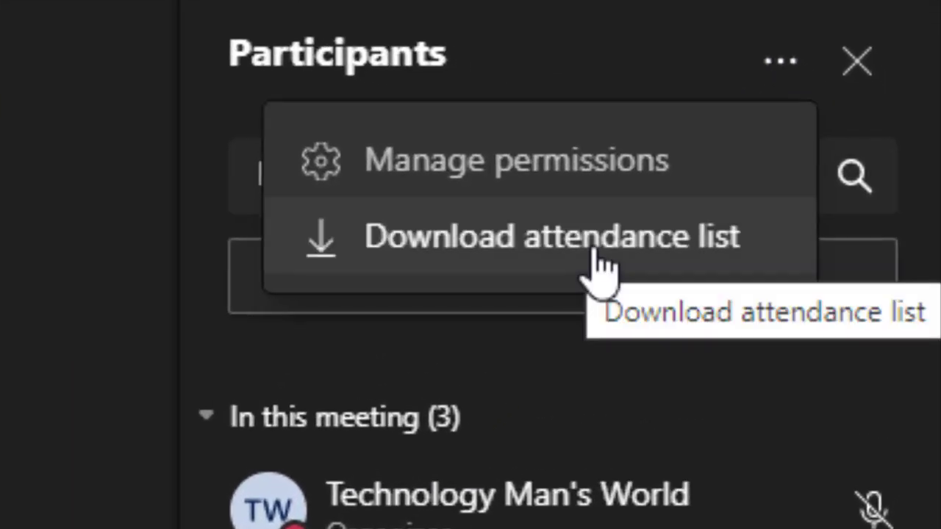
pyautogui.click(602, 266)
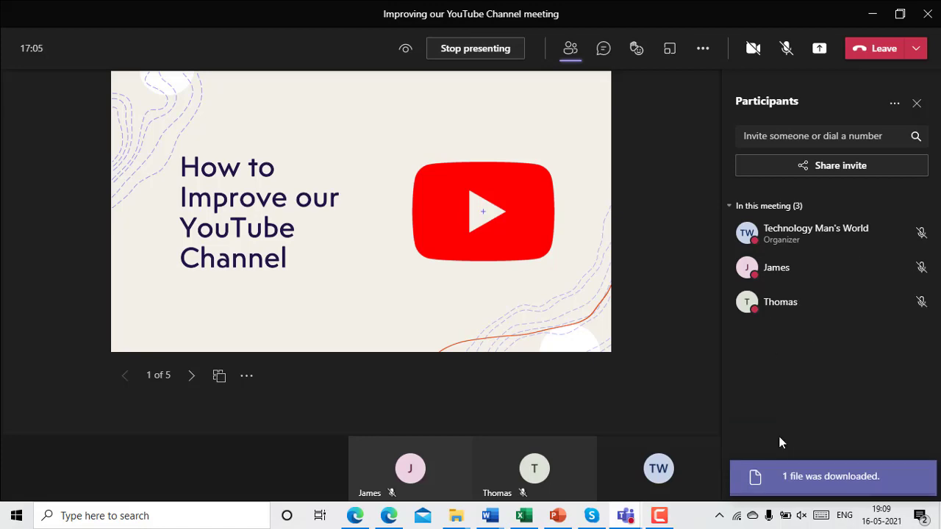
# Step: Switch to File Explorer and open the newly downloaded meetingAttendanceList (2).csv in Excel
pyautogui.moveTo(487, 513)
pyautogui.moveTo(456, 515)
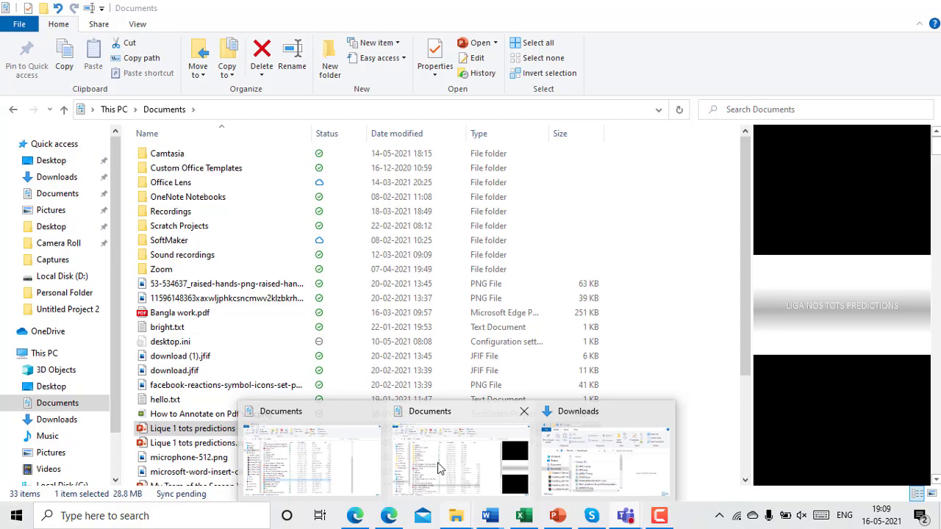
pyautogui.click(437, 462)
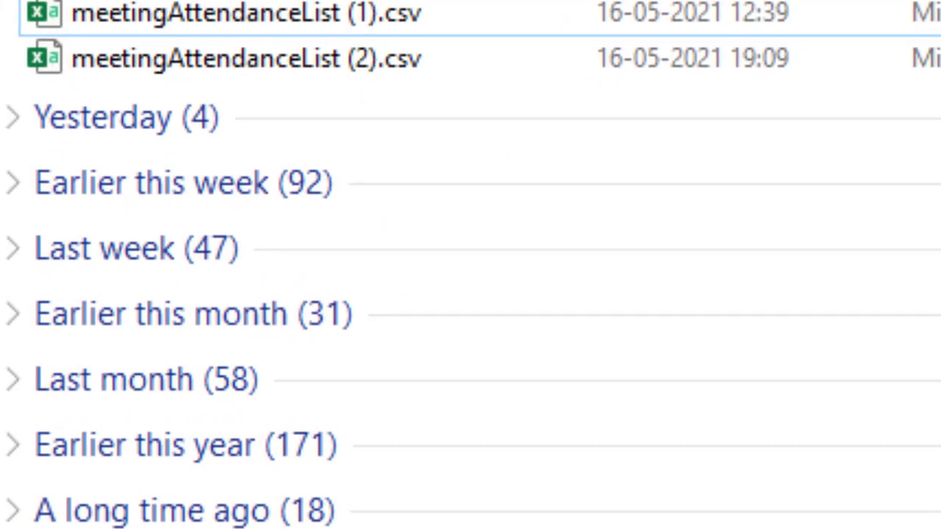
pyautogui.click(381, 58)
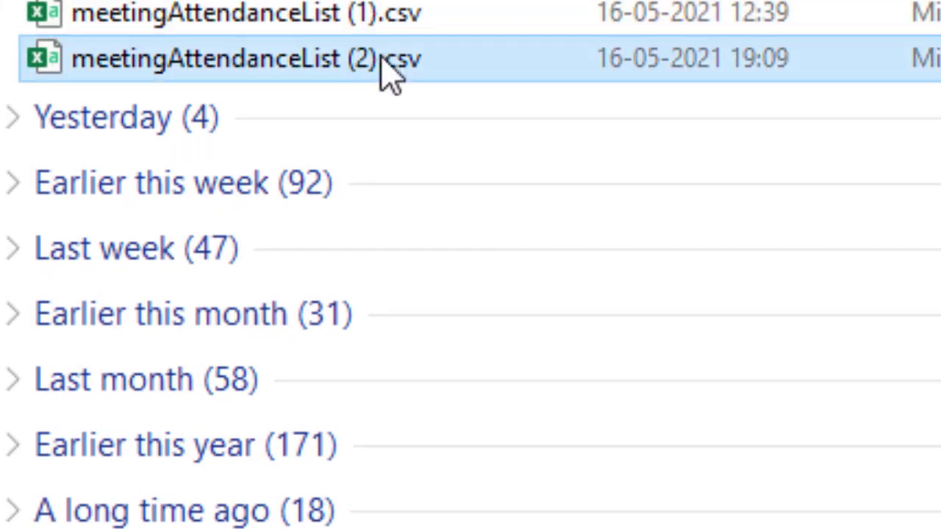
pyautogui.doubleClick(389, 59)
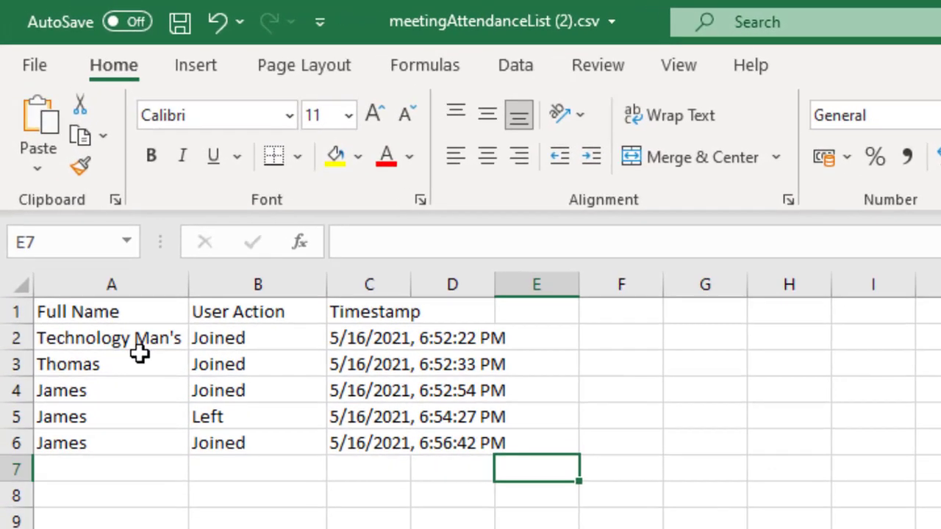
# Step: Examine the attendance list's names, user actions and timestamps to see when each participant joined or left
pyautogui.click(140, 354)
pyautogui.click(157, 339)
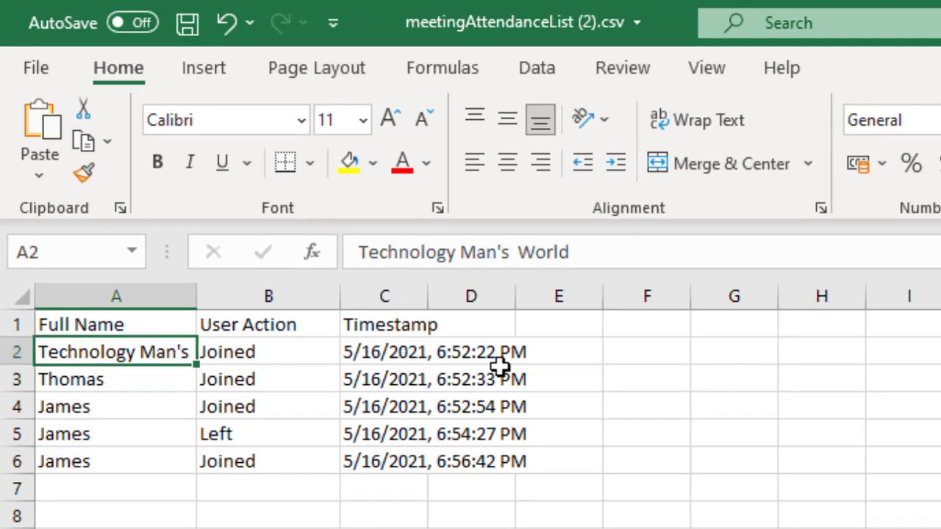
pyautogui.click(498, 354)
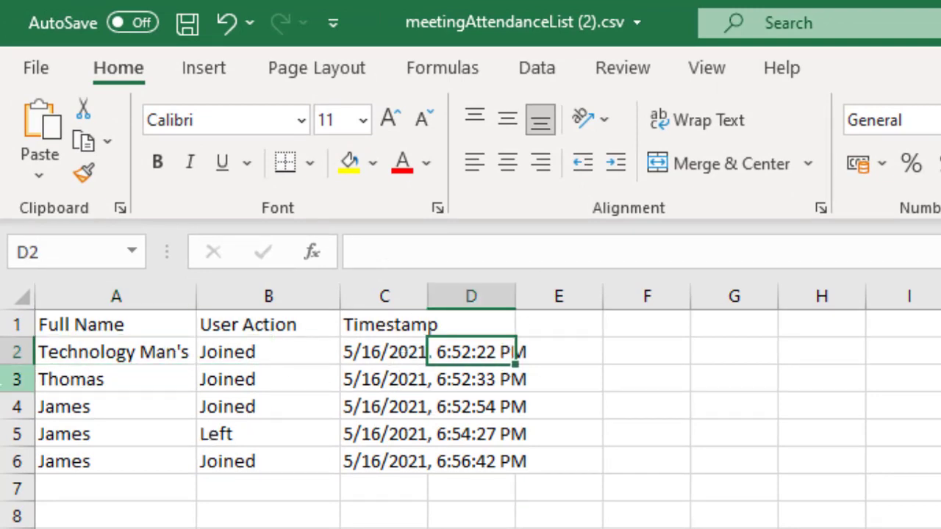
pyautogui.click(468, 373)
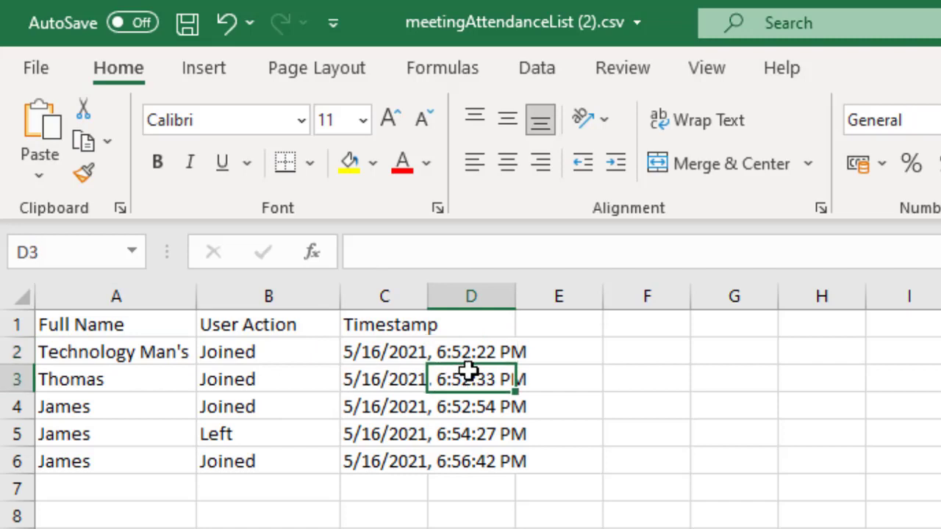
pyautogui.click(472, 412)
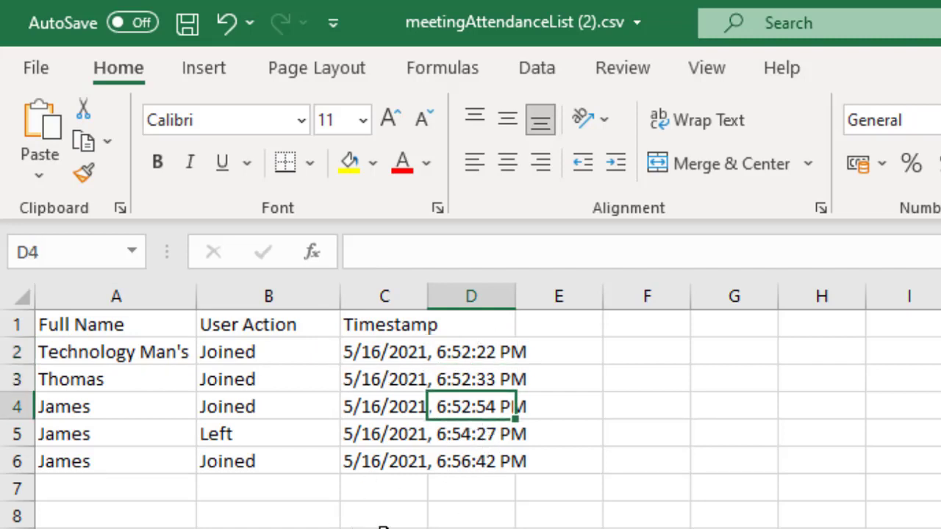
pyautogui.click(488, 440)
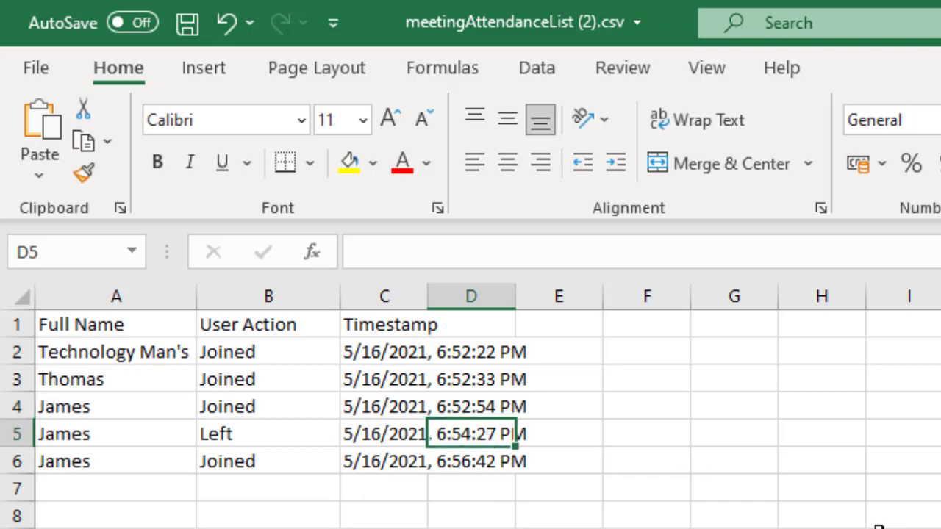
pyautogui.click(444, 460)
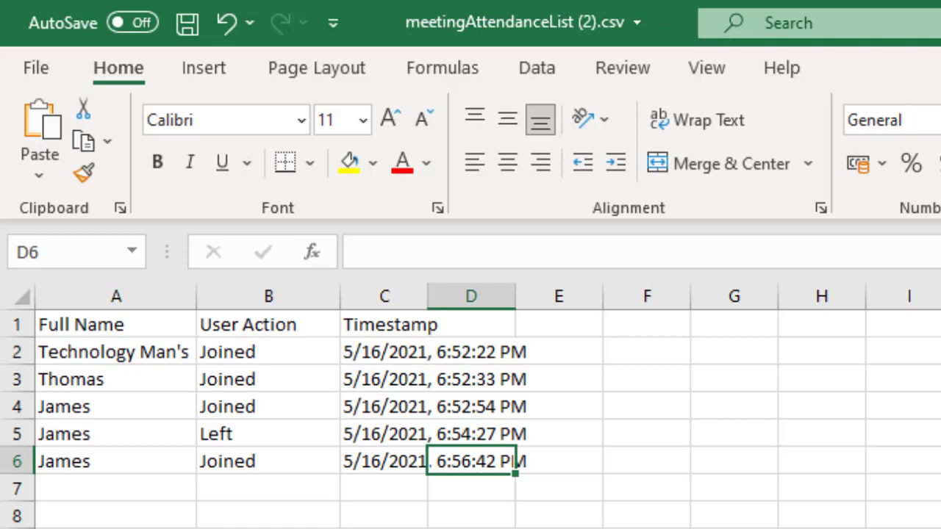
pyautogui.click(471, 528)
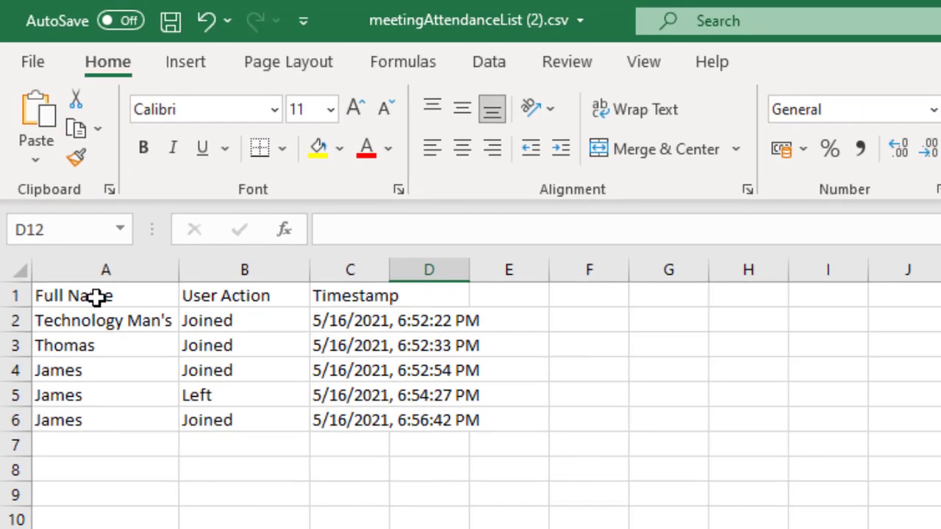
pyautogui.click(107, 325)
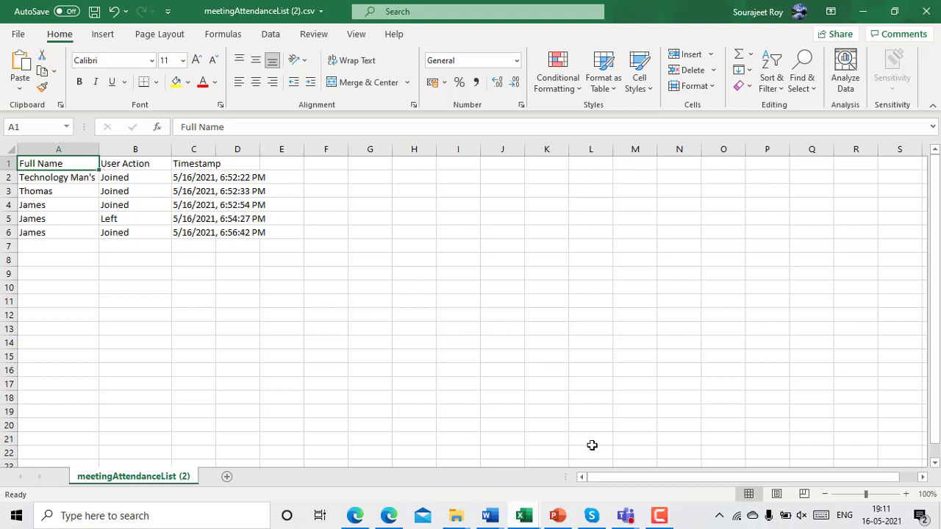
# Step: Switch back to the Teams meeting window
pyautogui.moveTo(625, 515)
pyautogui.click(704, 437)
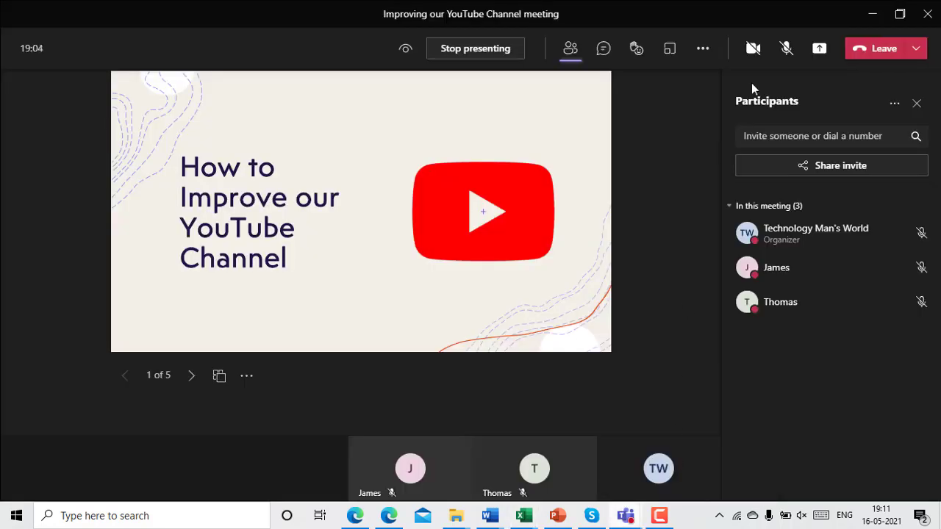